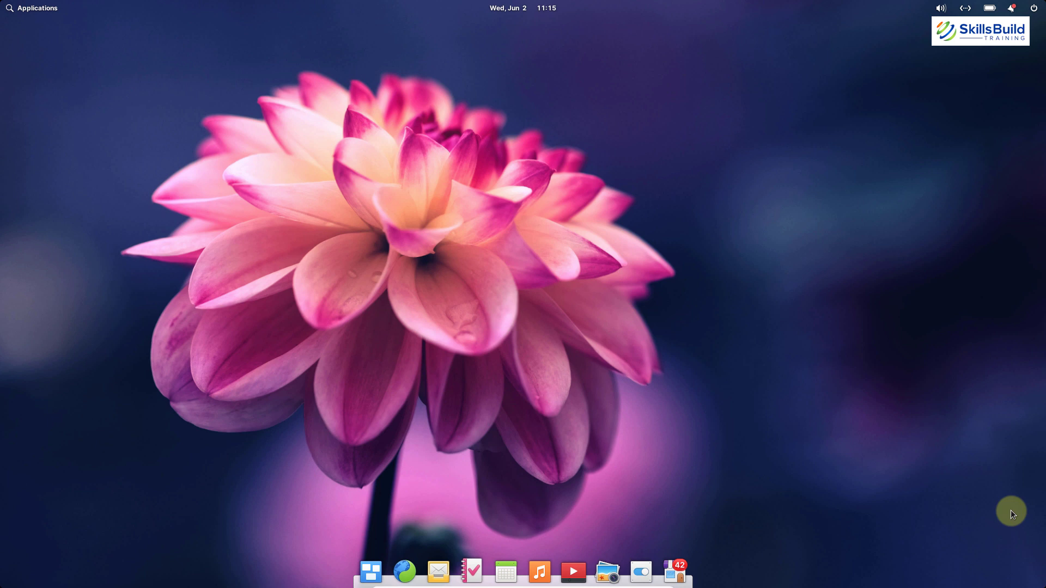
Open Terminal and refresh the package lists with sudo apt-get update.
left_click(9, 11)
type("ter")
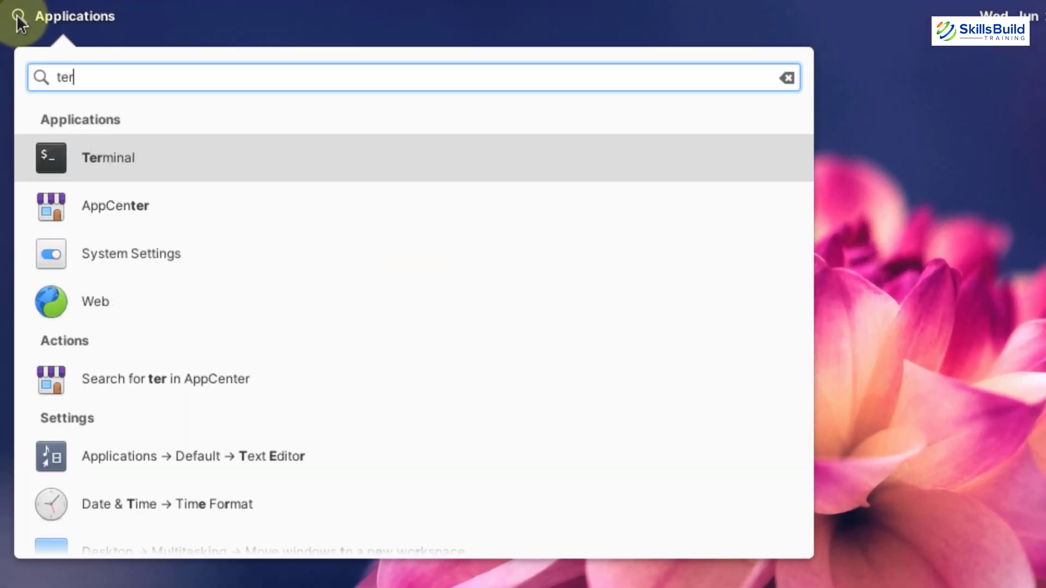
left_click(77, 151)
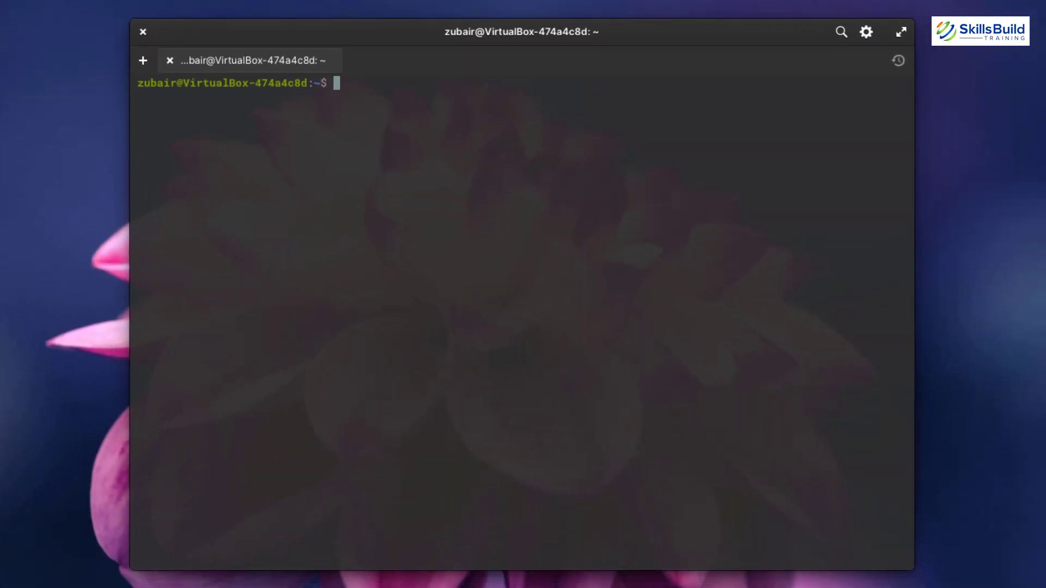
type("sudo apt-get update")
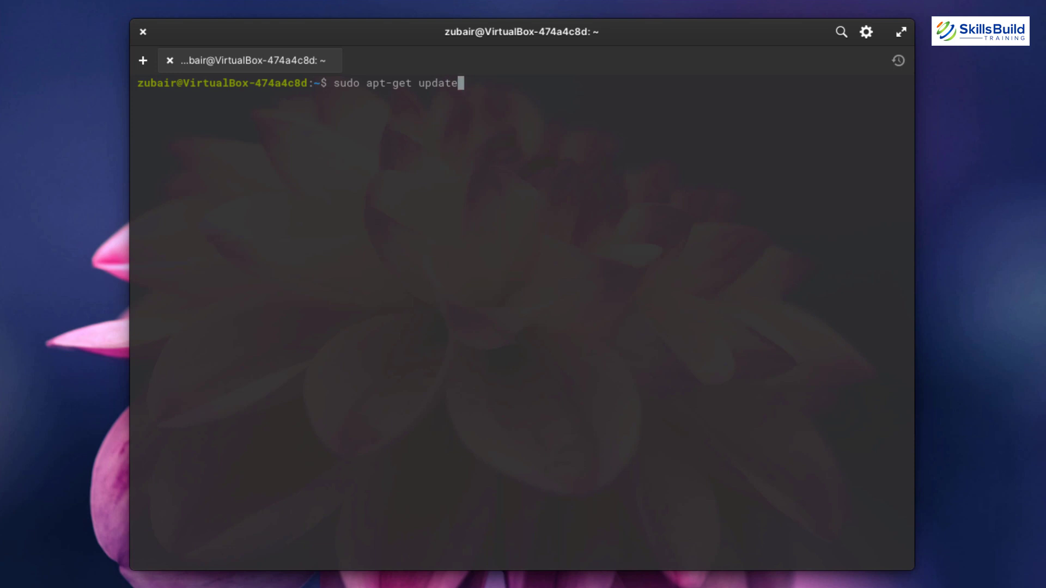
key("Return")
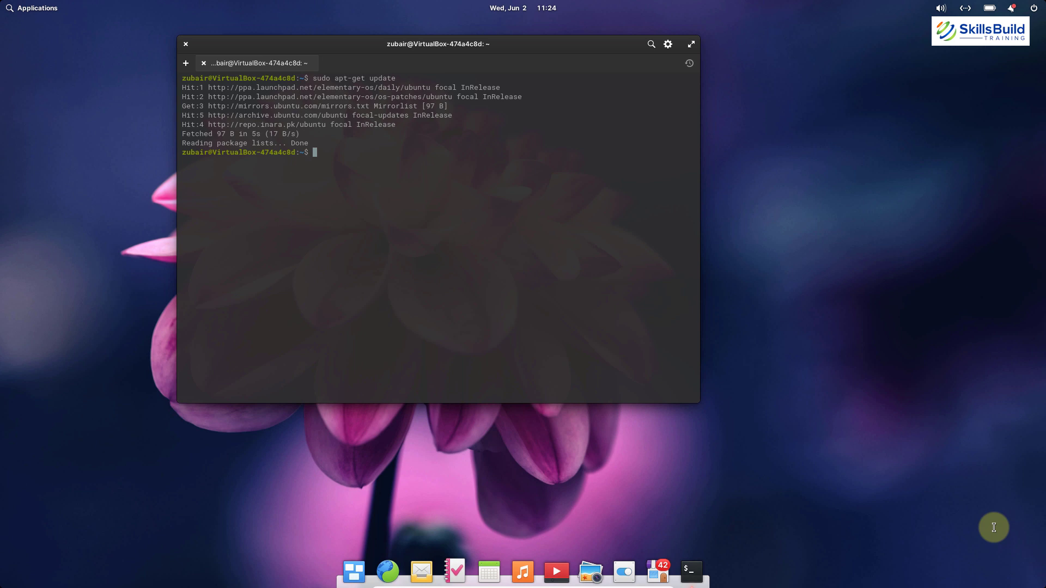
Install the ubuntu-restricted-extras package with sudo apt install and agree to continue.
type("sudo a")
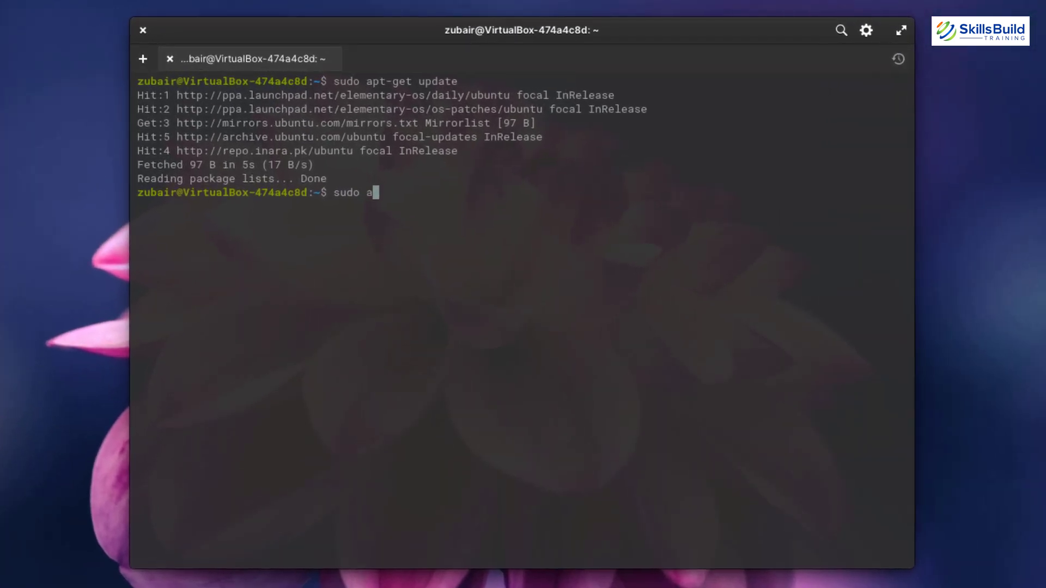
type("pt install ubuntu-r")
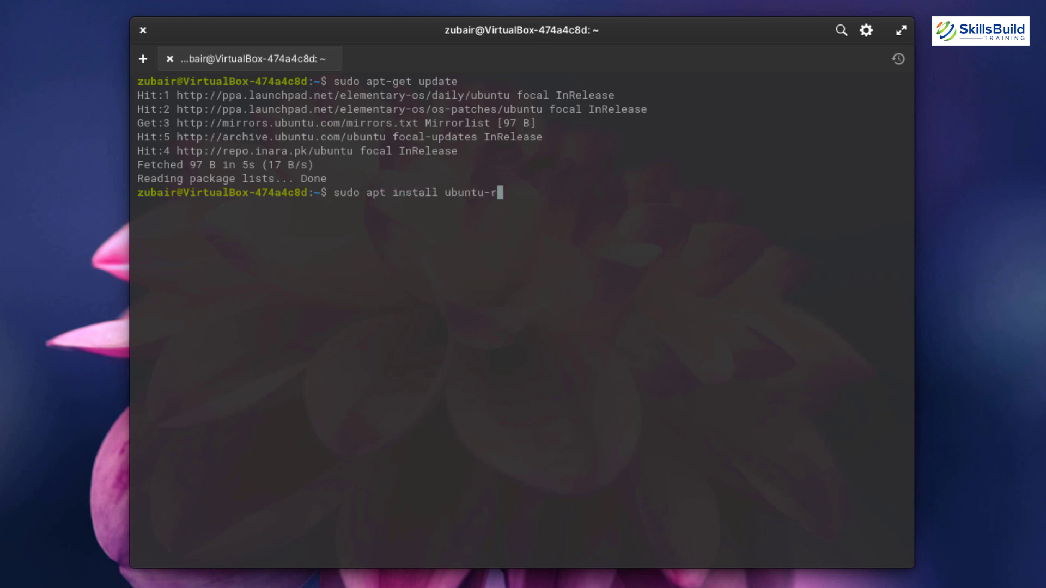
type("estricted-extras")
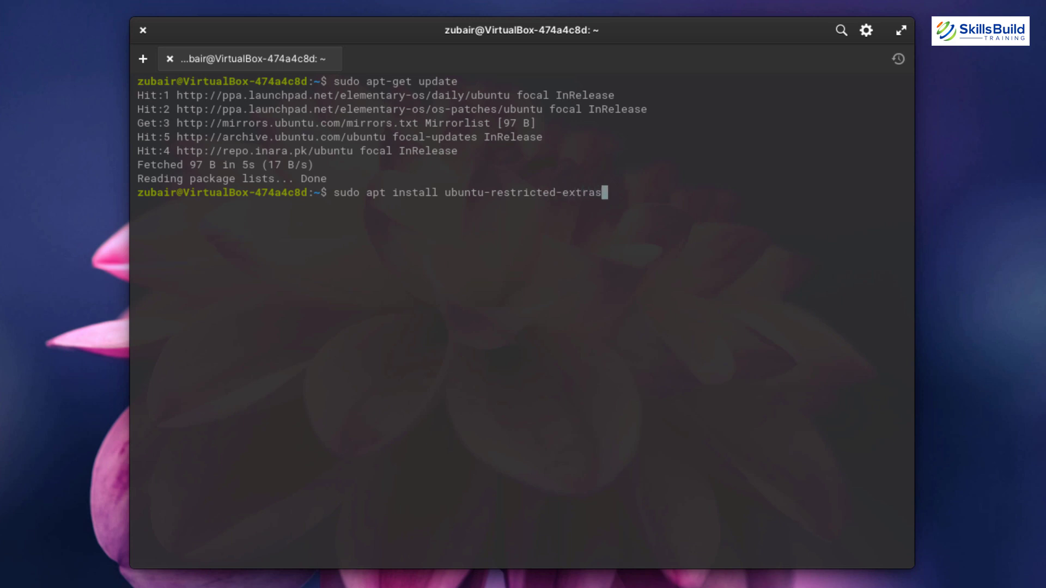
key("Return")
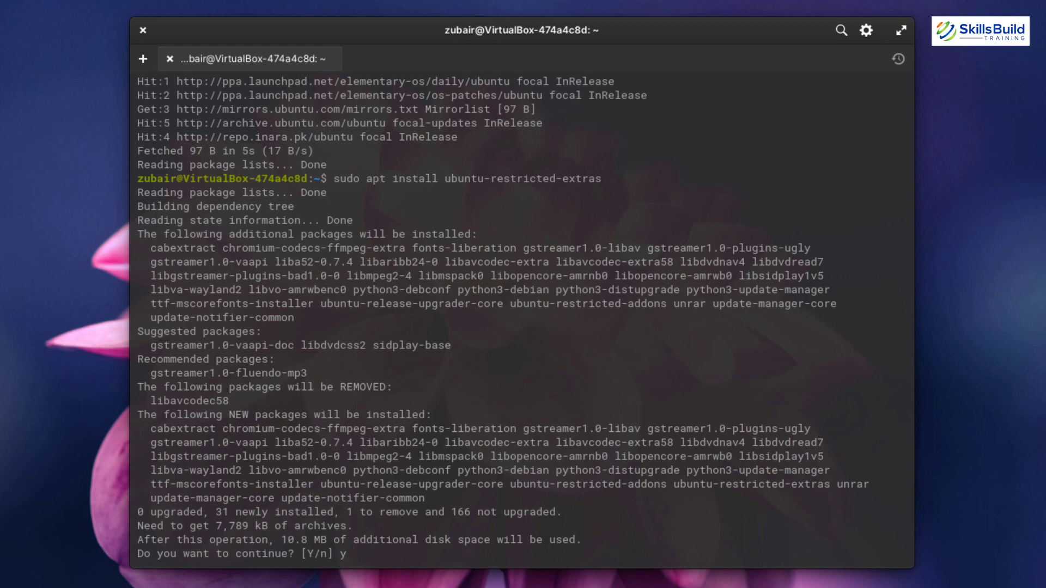
type("y")
key("Return")
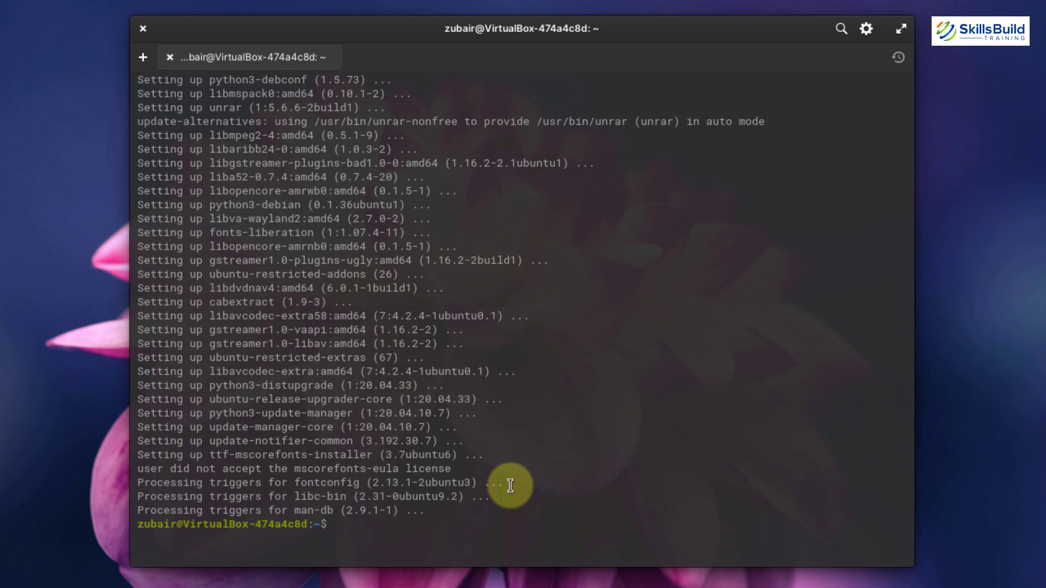
Run sudo apt install for the libavcodec-extra package.
type("sudo apt install liban")
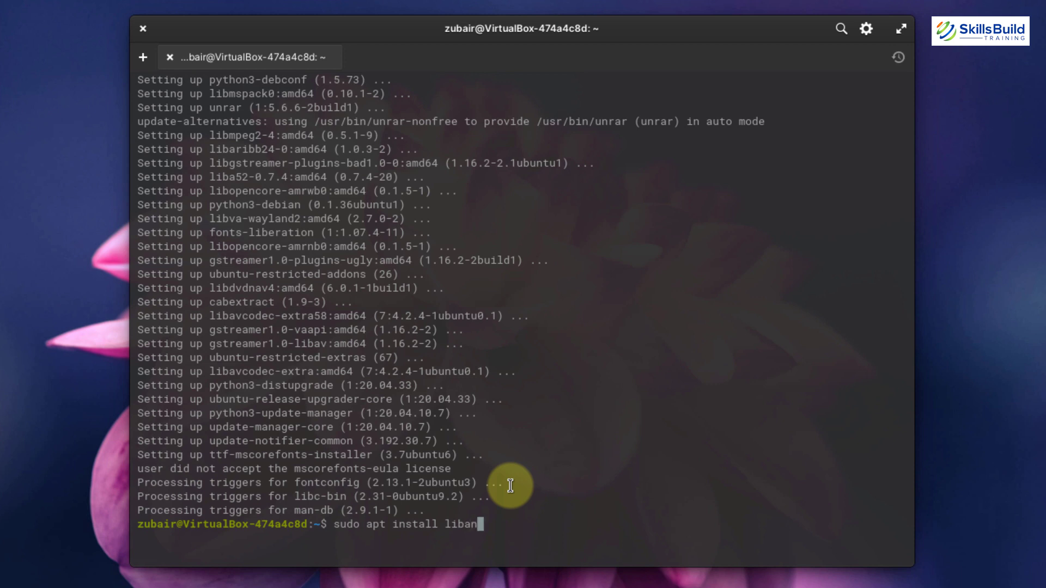
key("BackSpace")
type("vcodec-extra")
key("Return")
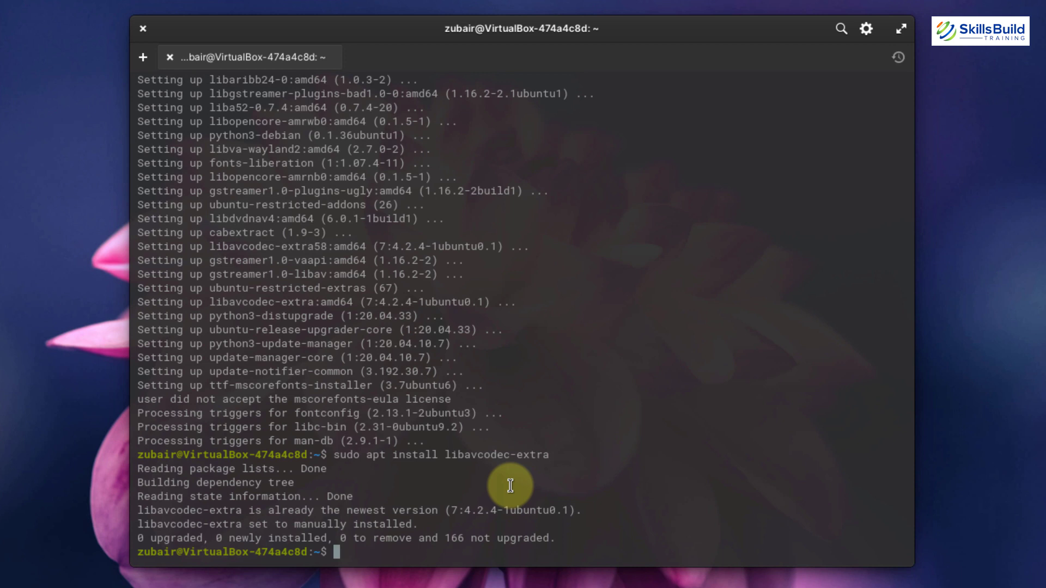
Install the libdvd-pkg package with sudo apt install and agree to continue.
type("sudo apt install lib")
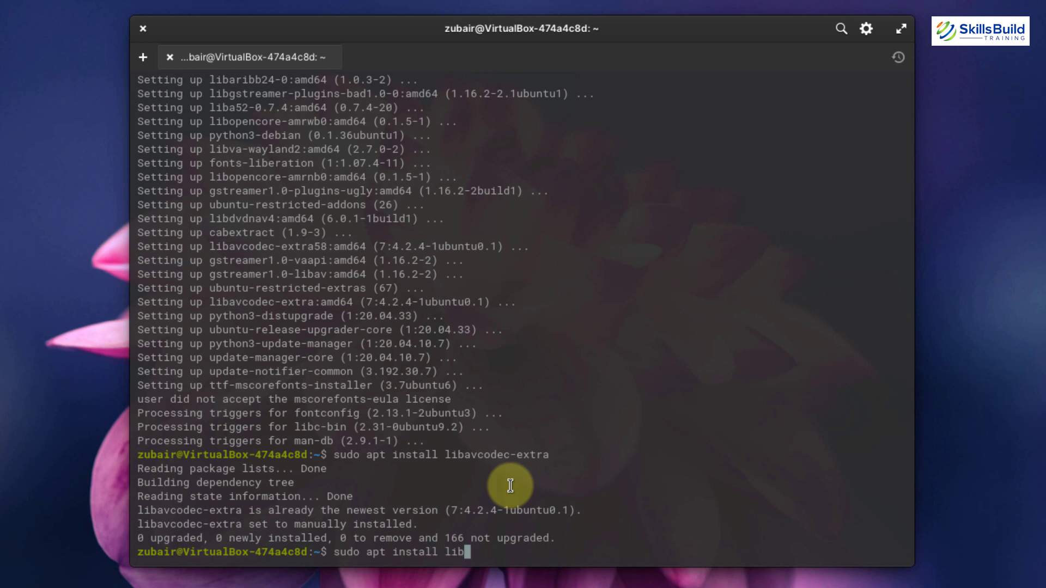
type("dvd-pkg")
key("Return")
type("y")
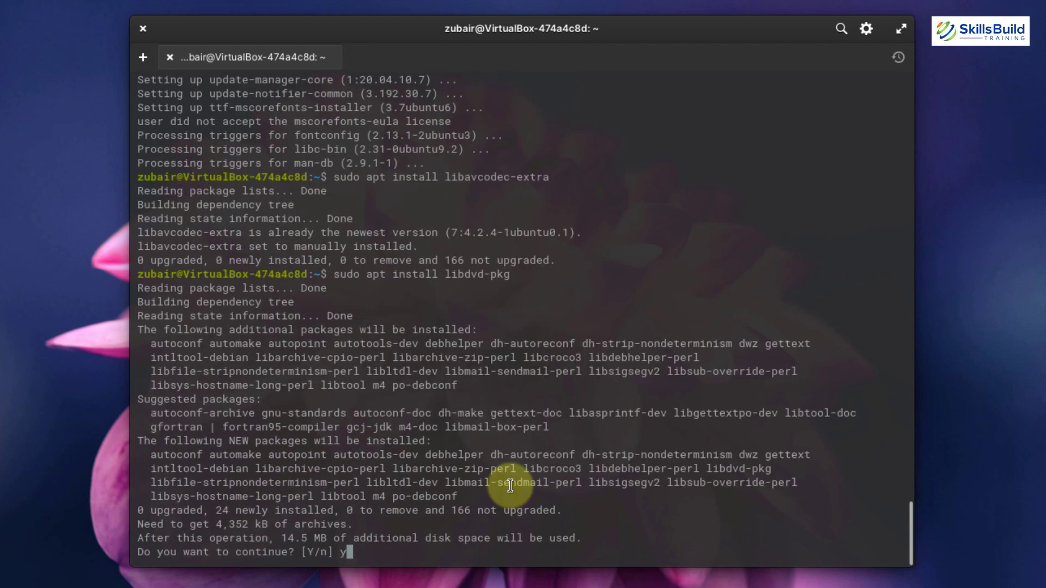
key("Return")
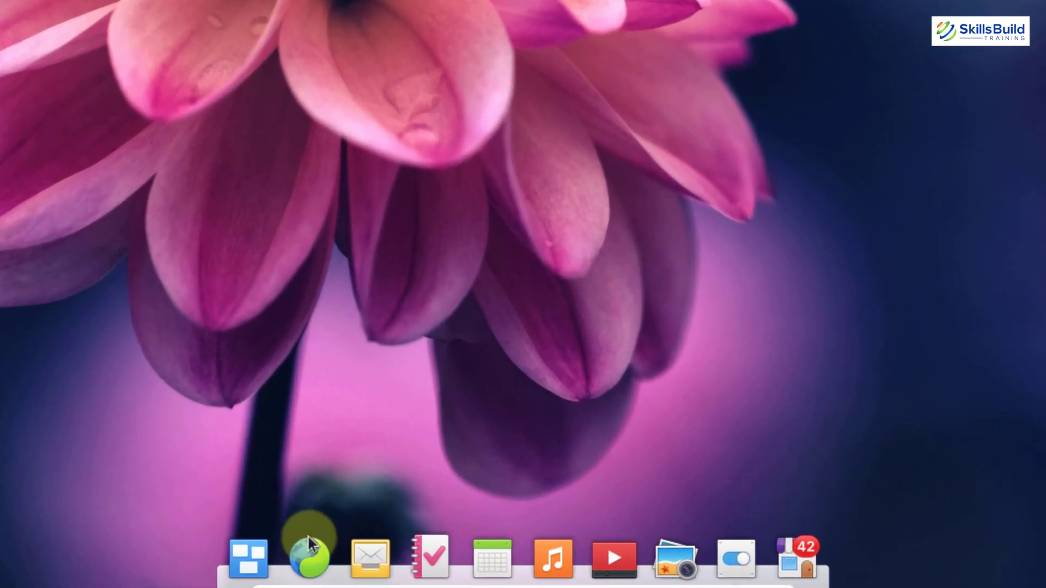
Switch to the Web browser and search for "elementary os 6 hardware requirements".
left_click(307, 534)
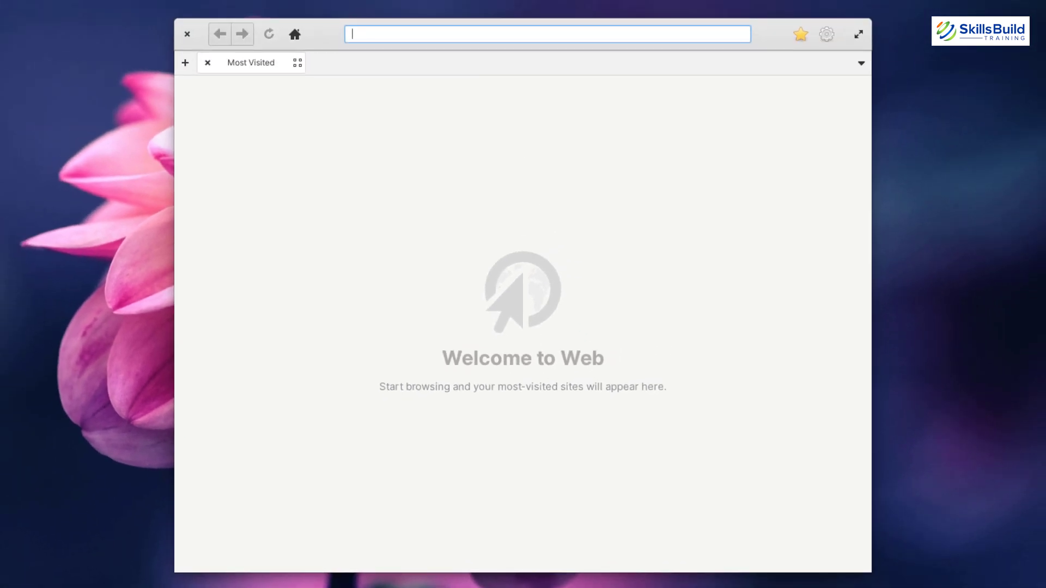
type("elementary o")
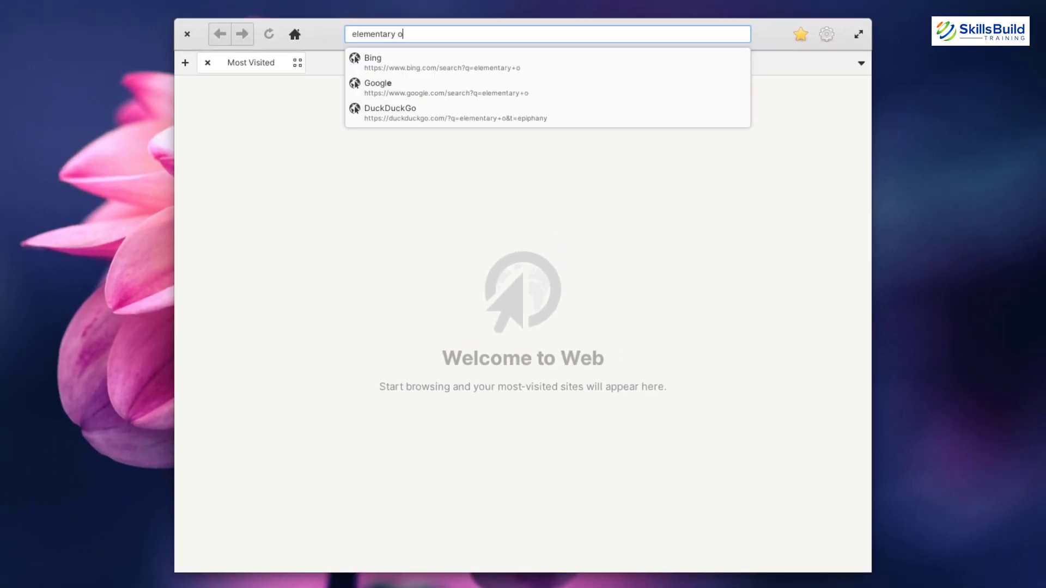
type("s 6 ha")
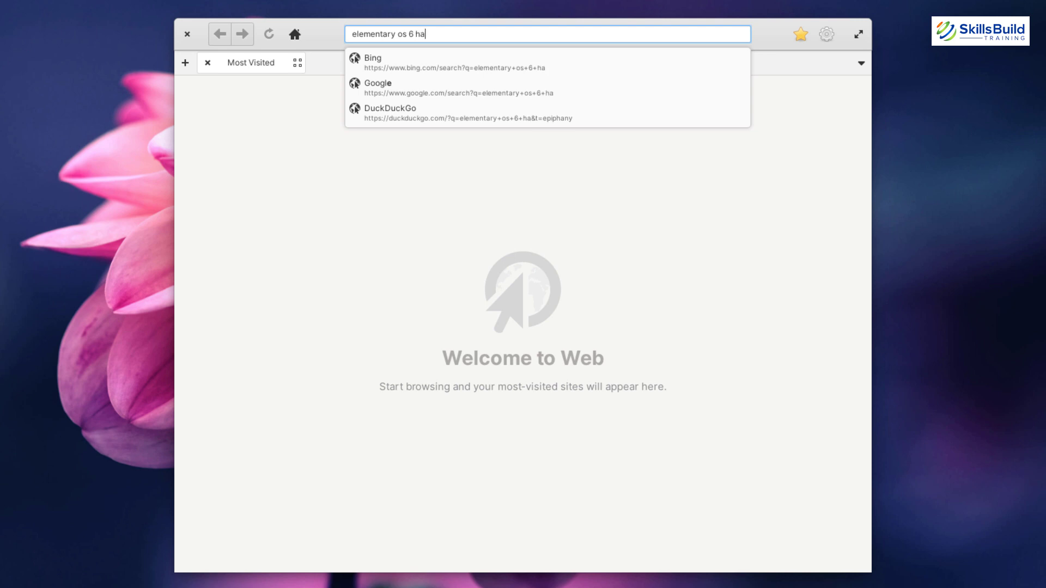
type("rdware requi")
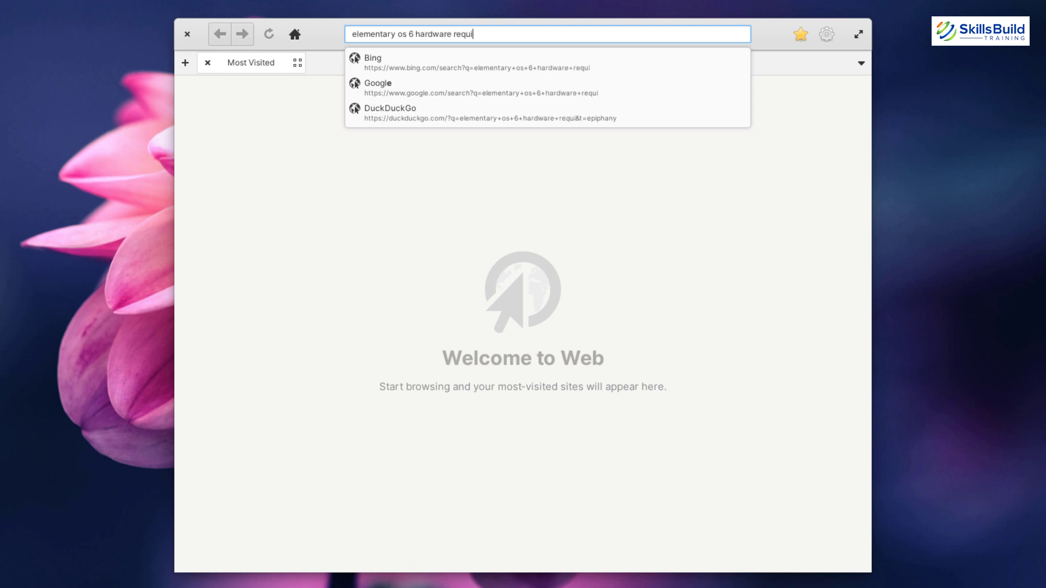
type("rements")
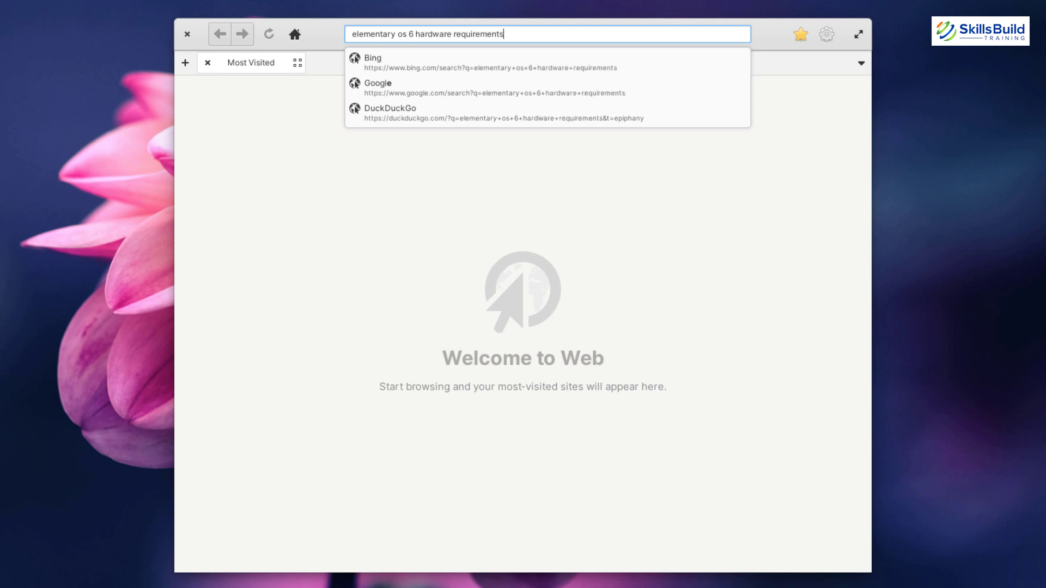
key("Return")
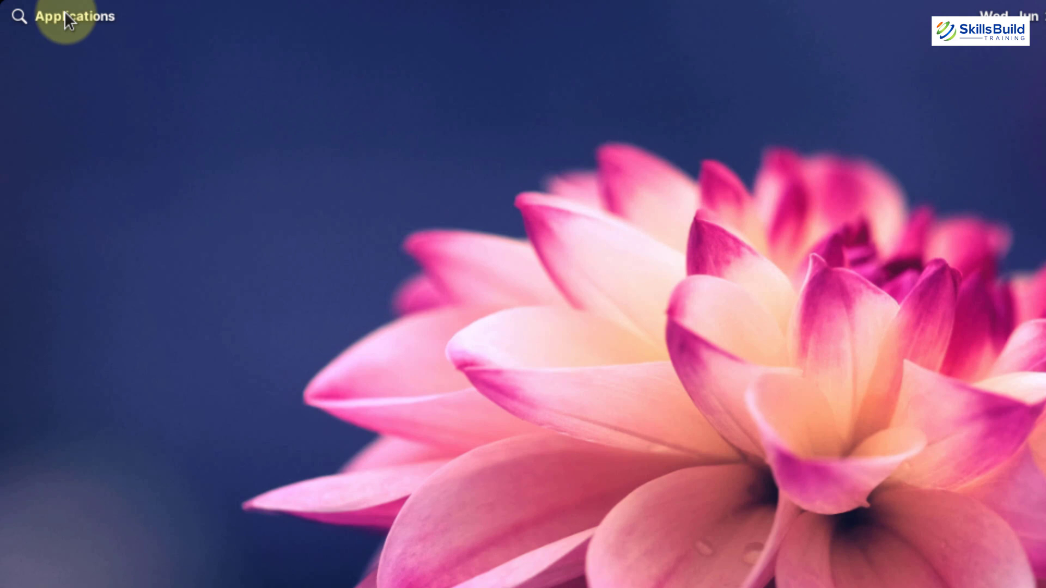
Find Firefox in AppCenter and install it, authenticating with the account password.
left_click(49, 7)
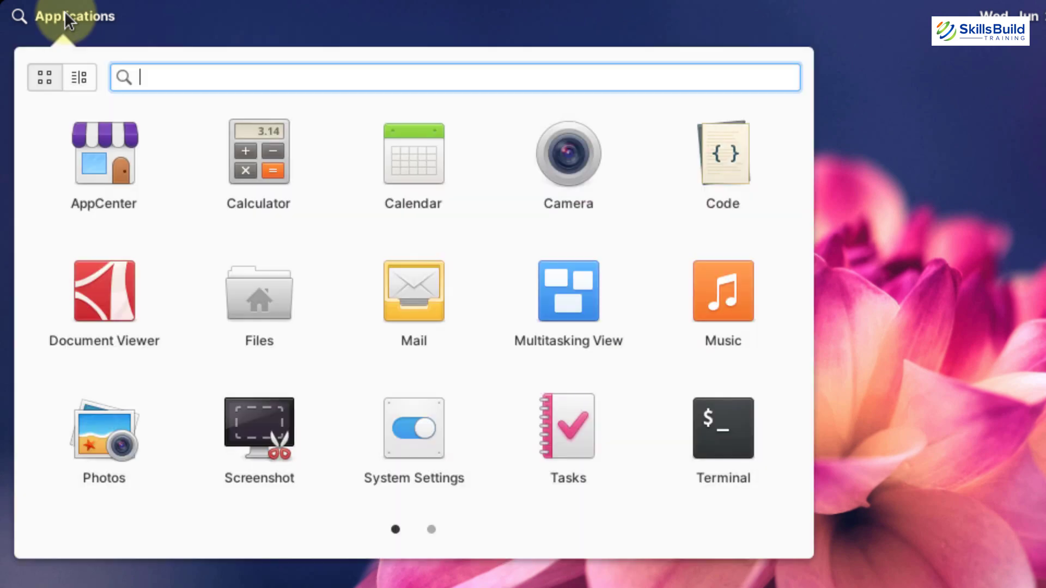
left_click(124, 155)
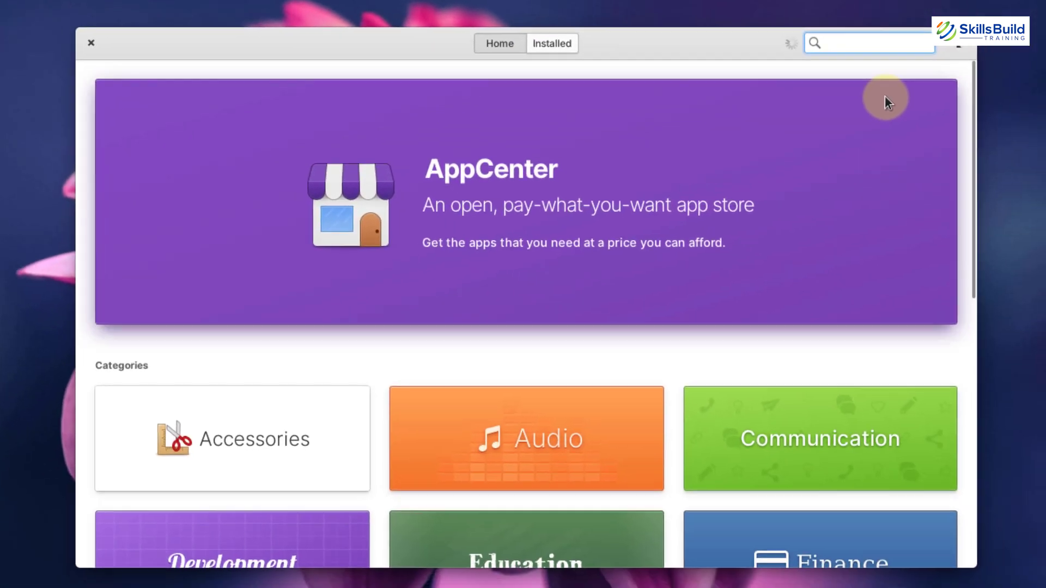
type("f")
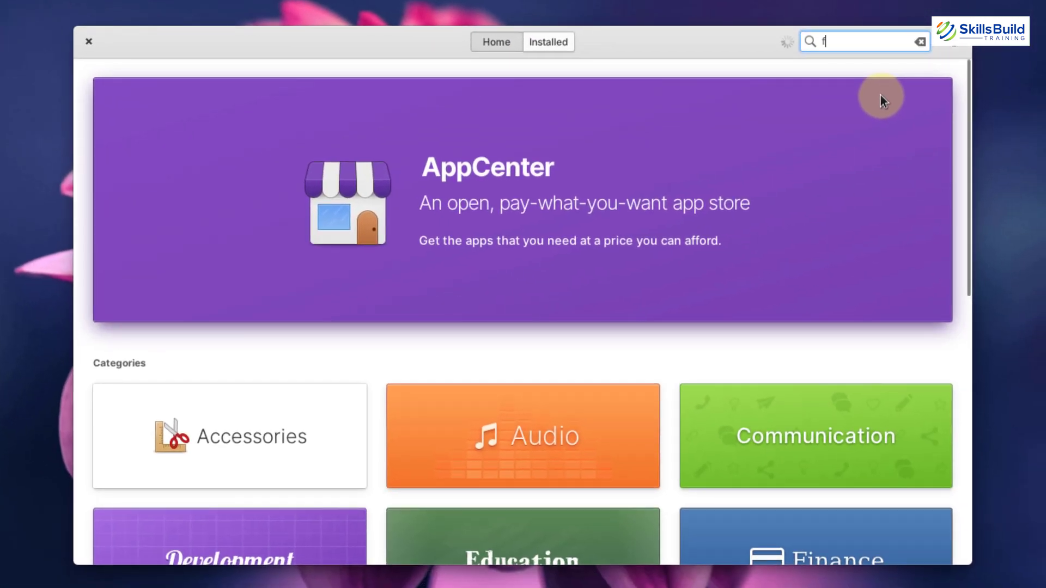
type("irefox")
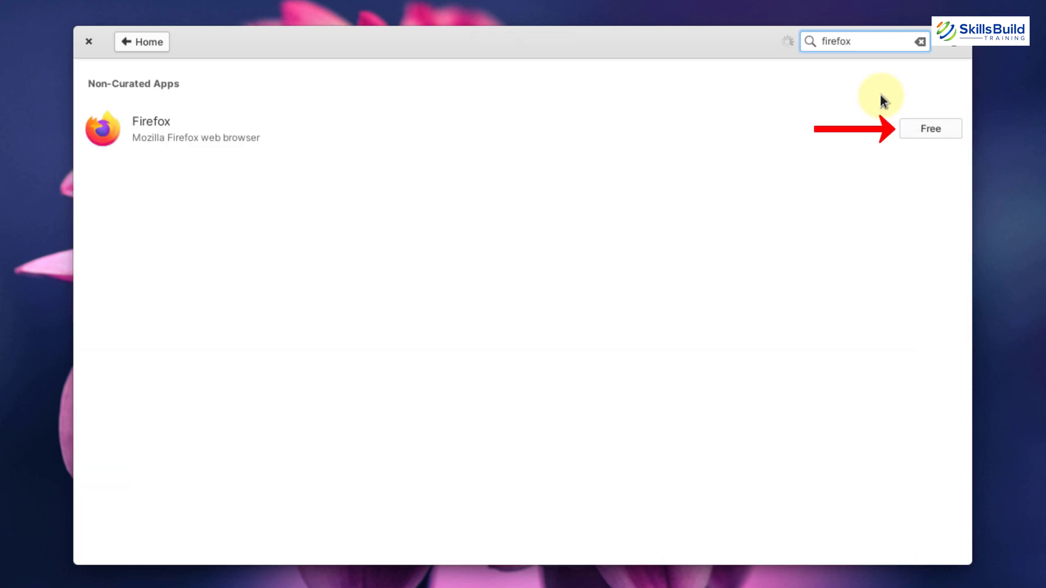
key("Tab")
key("Return")
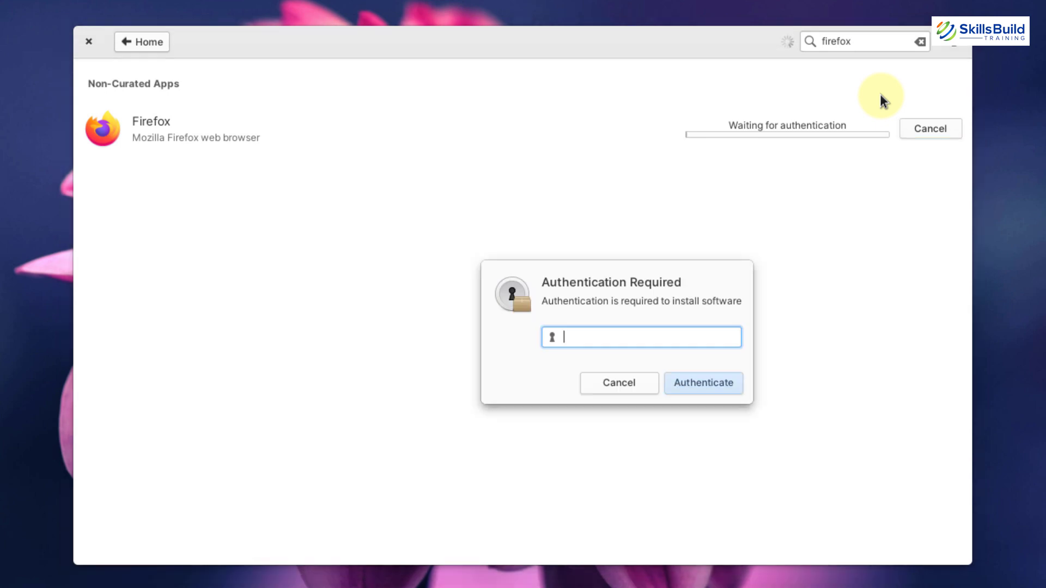
type("*********")
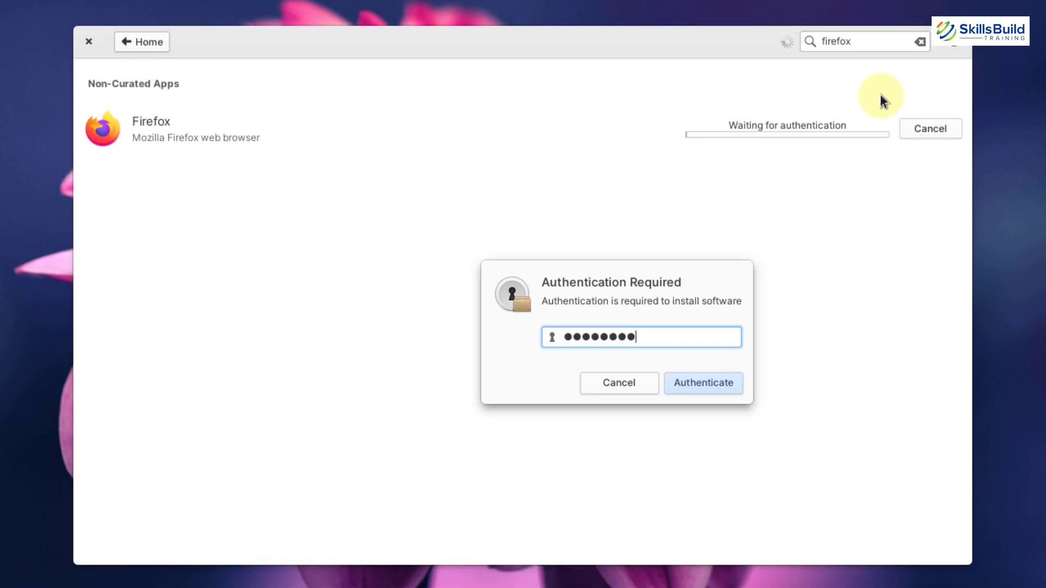
key("Return")
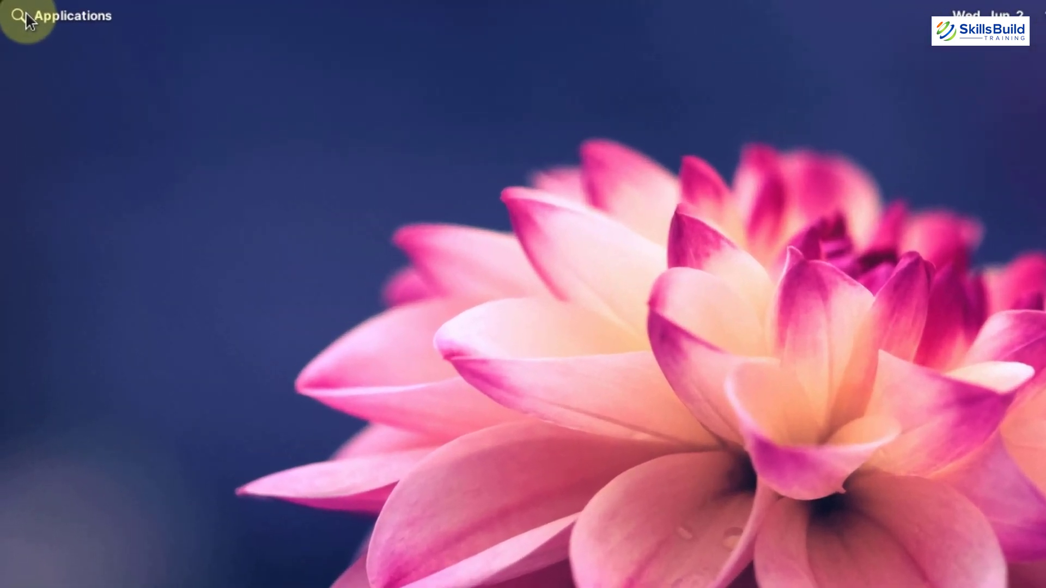
In Terminal, run sudo apt-get install for flashplugin-installer and pepperflashplugin-nonfree.
left_click(13, 6)
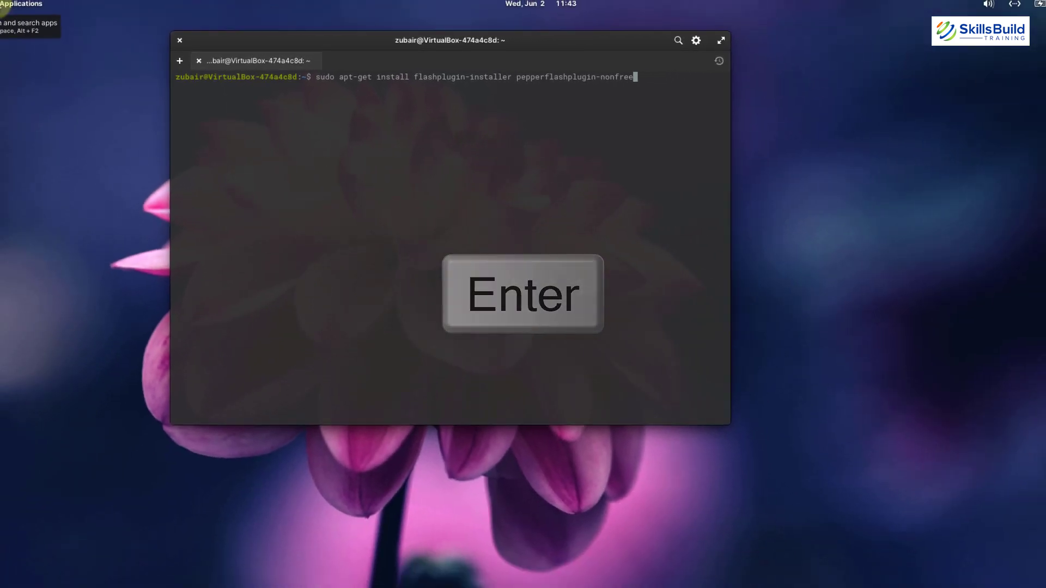
key("Return")
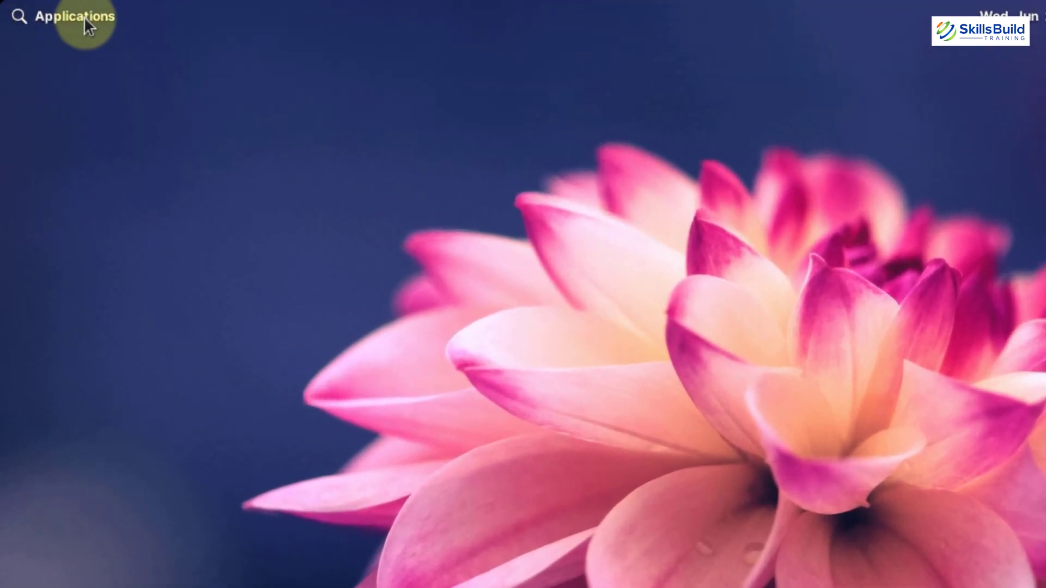
View the applications by category, look through the Office group, and return to the grid view.
left_click(84, 24)
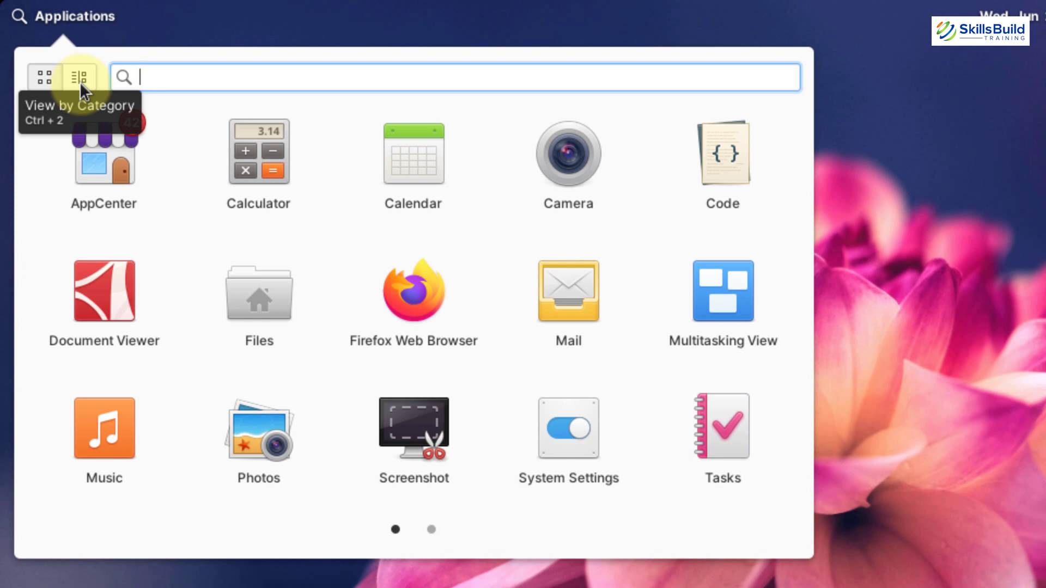
left_click(80, 78)
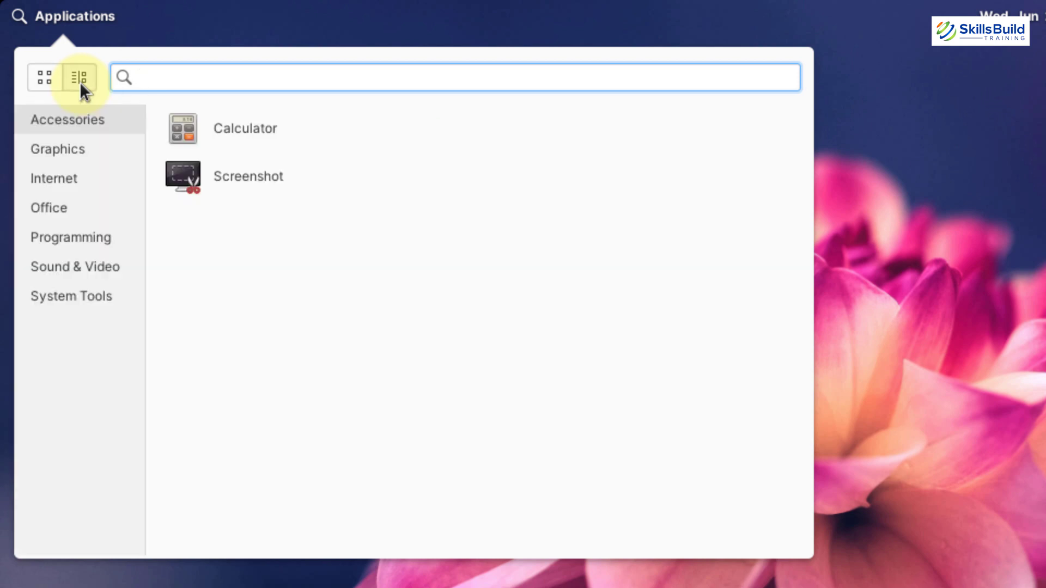
left_click(61, 207)
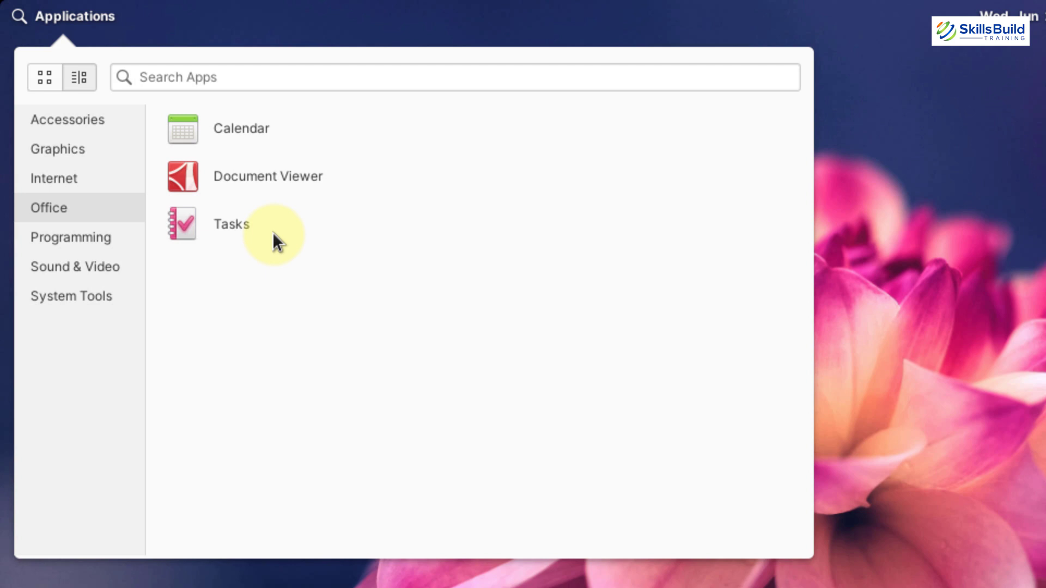
left_click(43, 77)
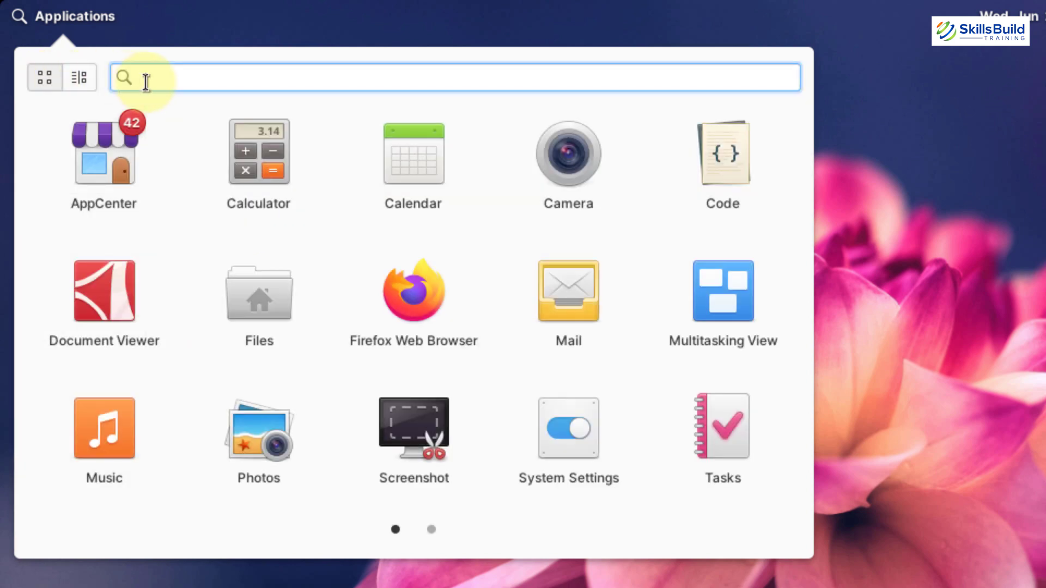
Open Terminal and run sudo apt install libreoffice, entering the account password and agreeing to continue the installation.
type("t")
key("Return")
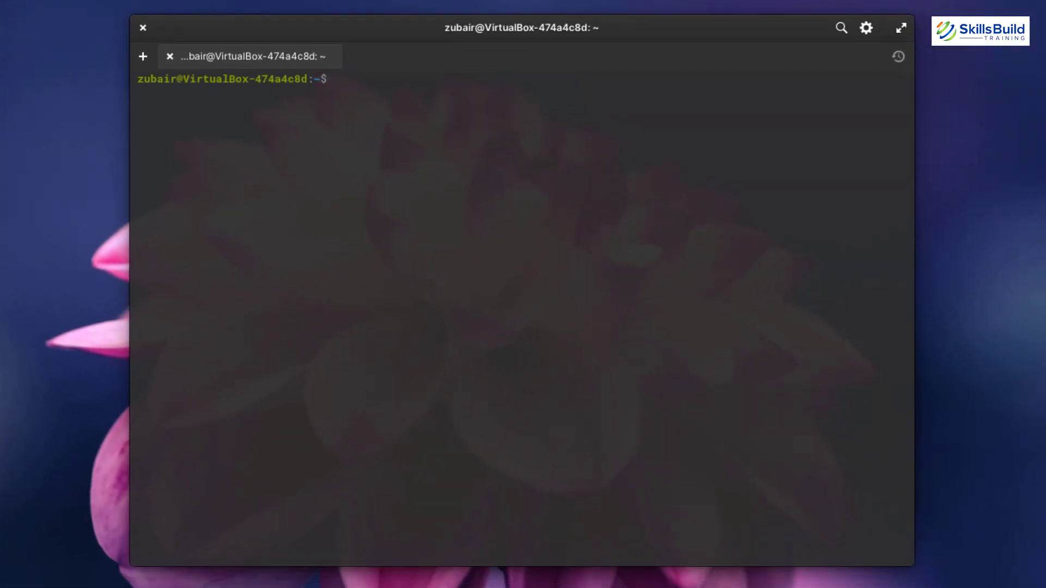
type("sudo apt install ")
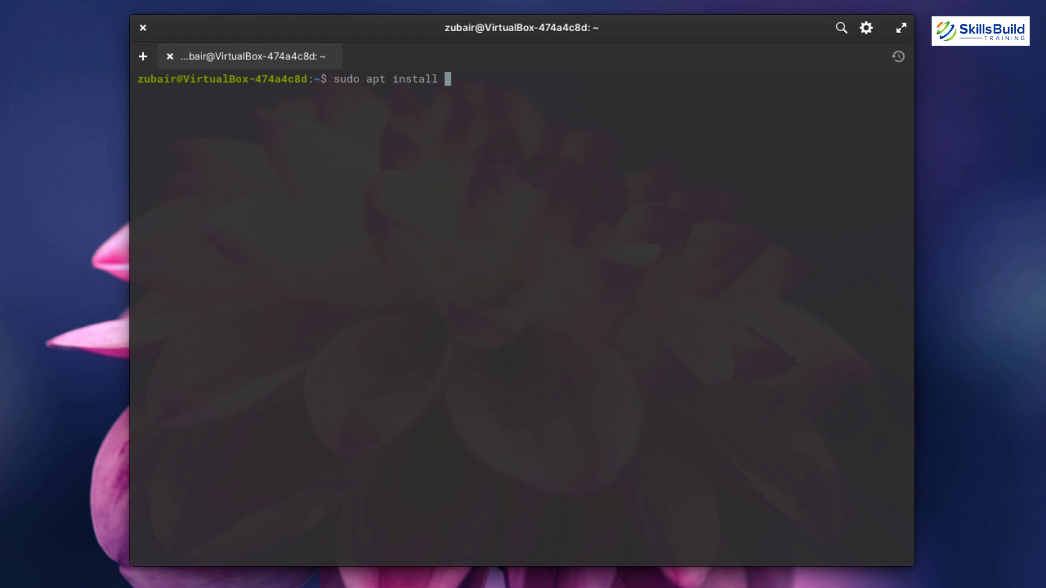
type("libreoffice")
key("Return")
type("********")
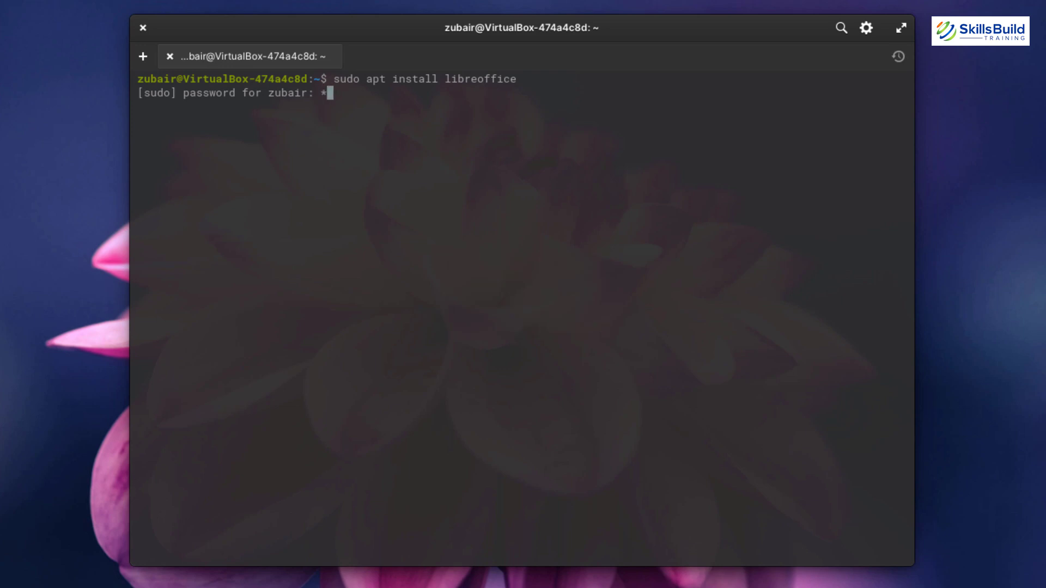
key("Return")
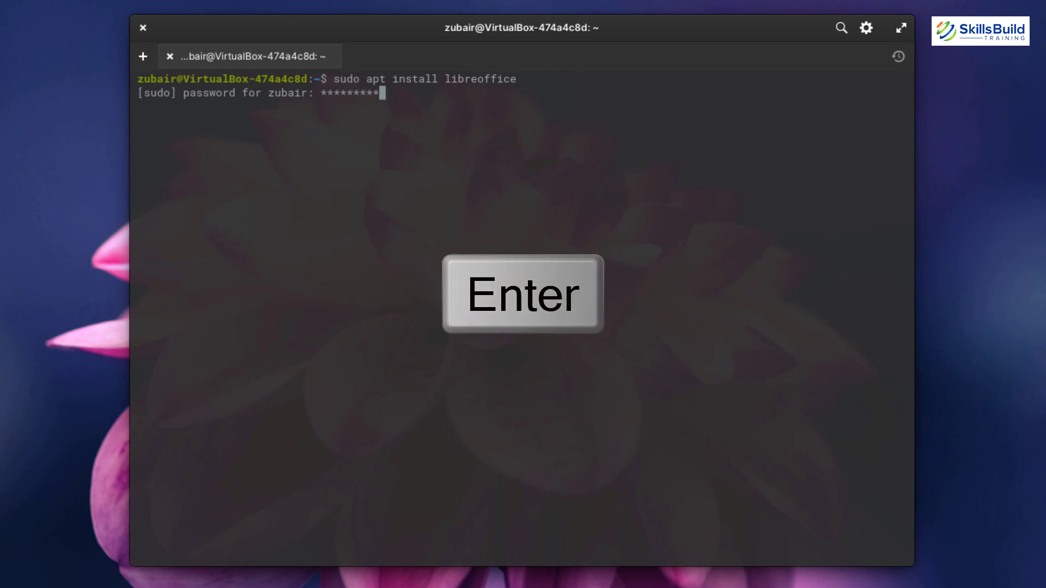
type("y")
key("Return")
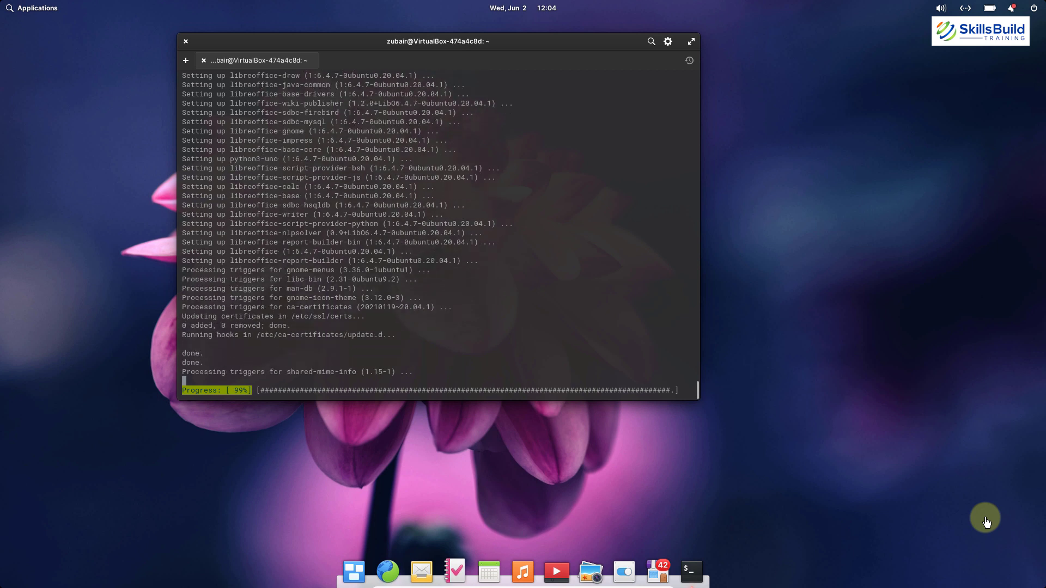
Search the installed applications for "libre" to check the LibreOffice programs, and close the launcher.
left_click(15, 9)
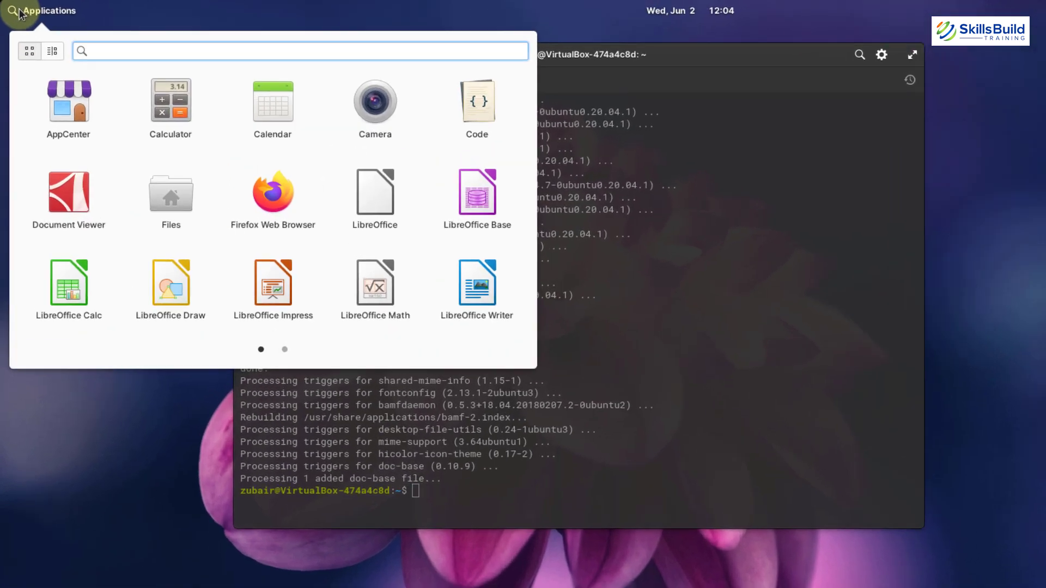
type("libre")
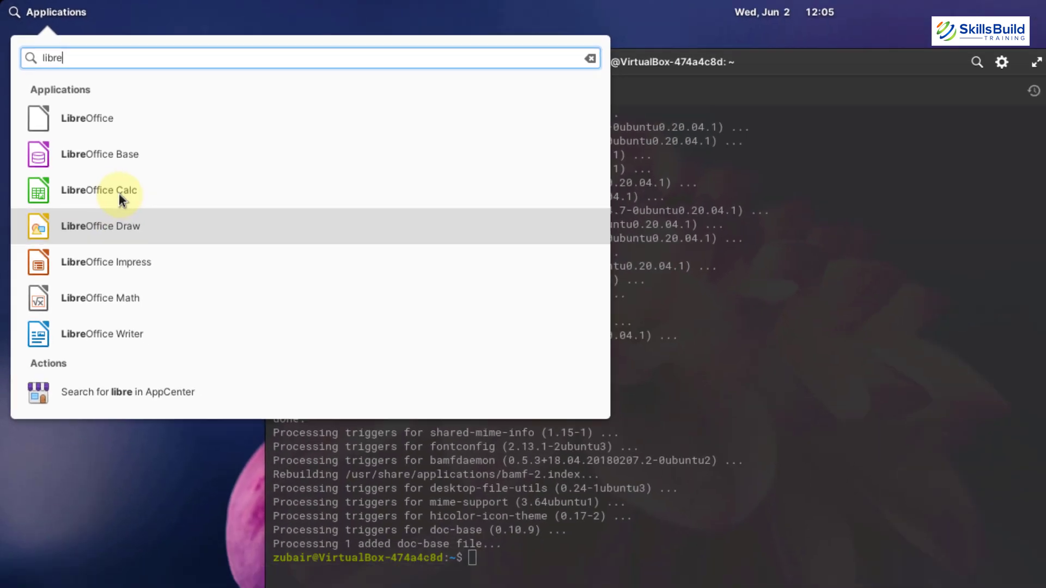
key("Escape")
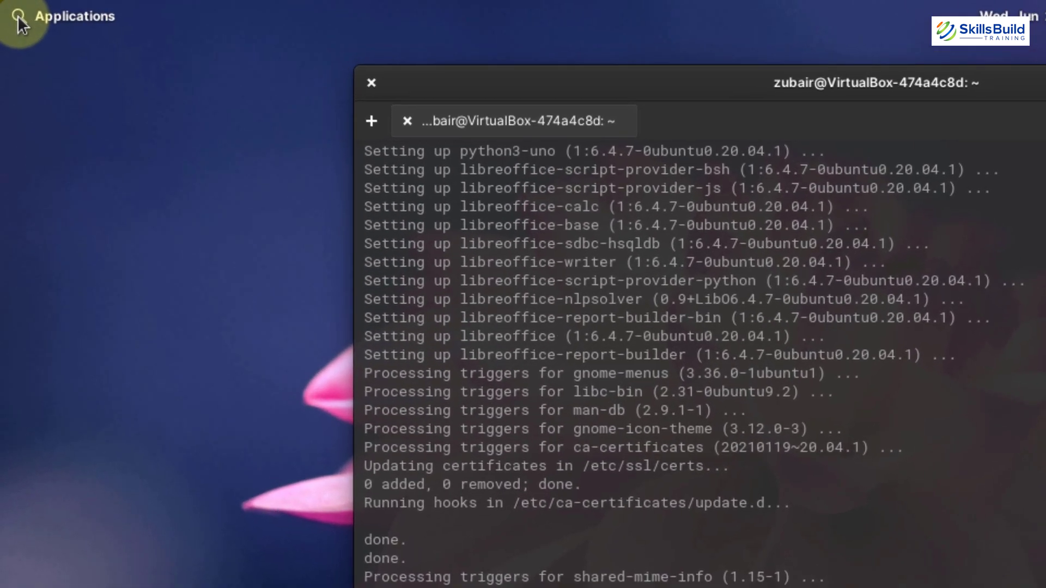
Find the Photos application by searching for "phot", open it for a look, and close it again.
left_click(18, 15)
type("phot")
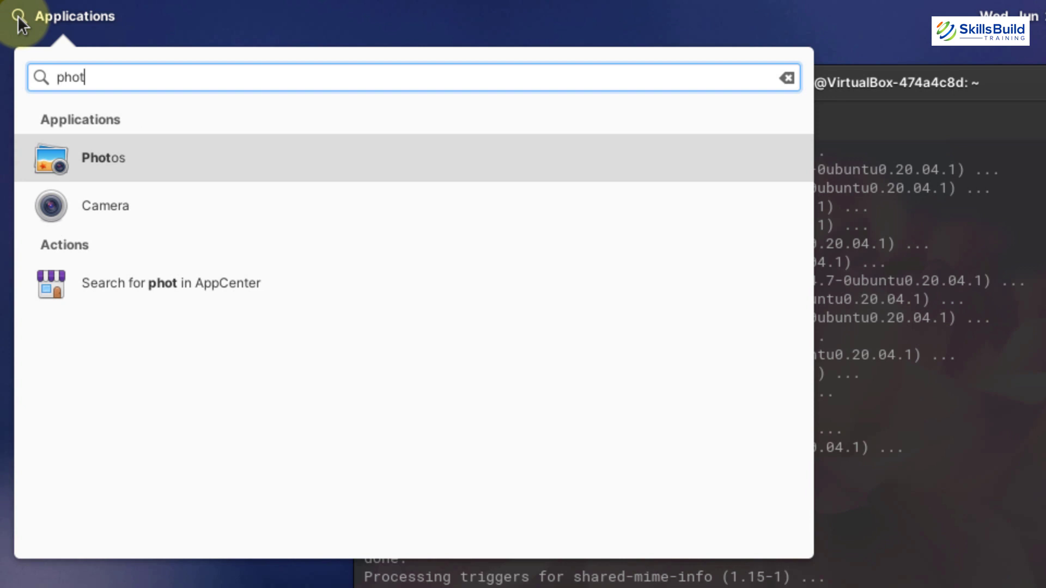
left_click(109, 169)
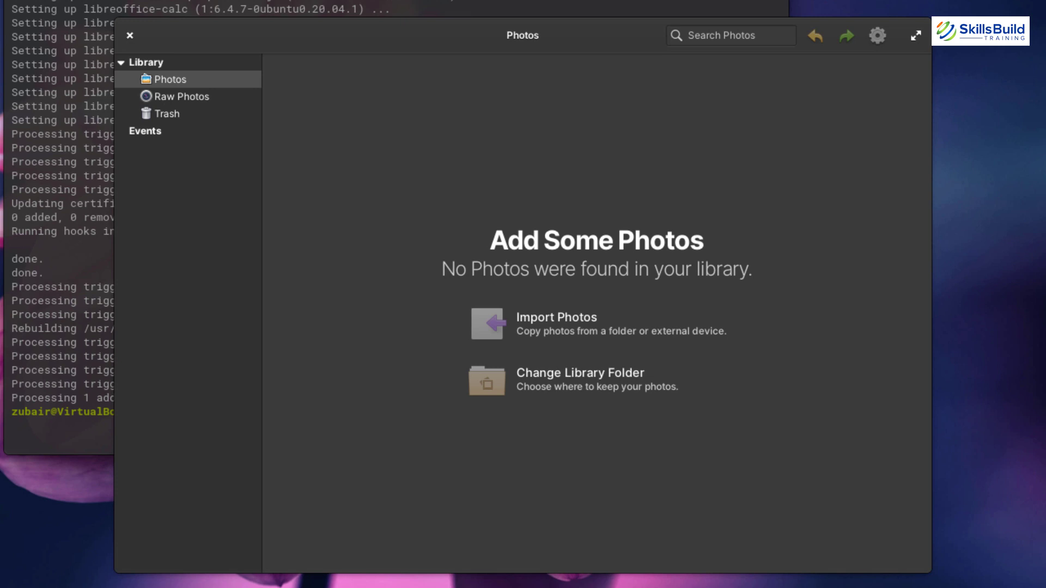
left_click(130, 35)
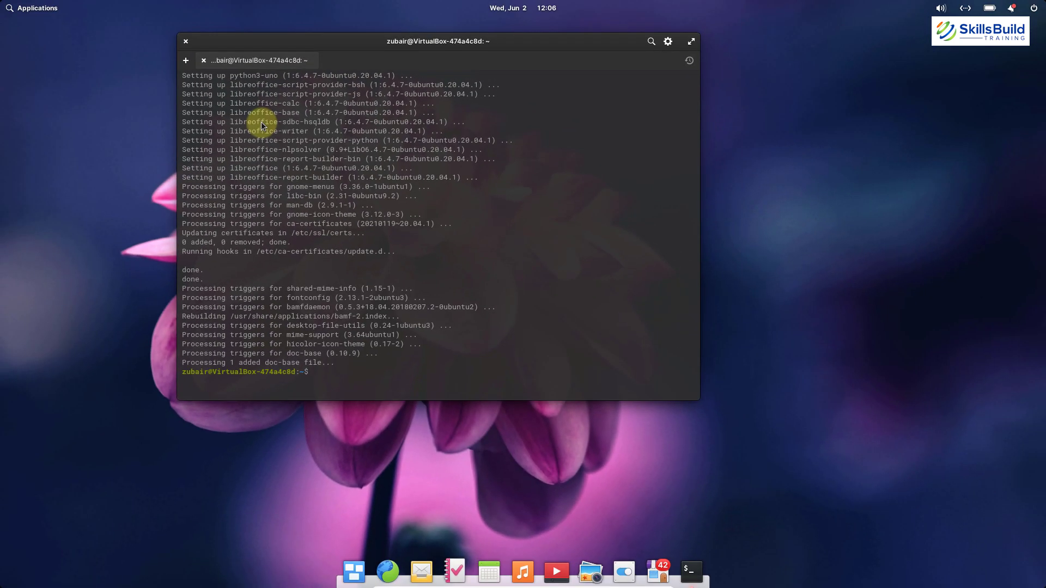
Clear the Terminal and run sudo apt install GIMP, authenticating with the account password.
type("clear")
key("Return")
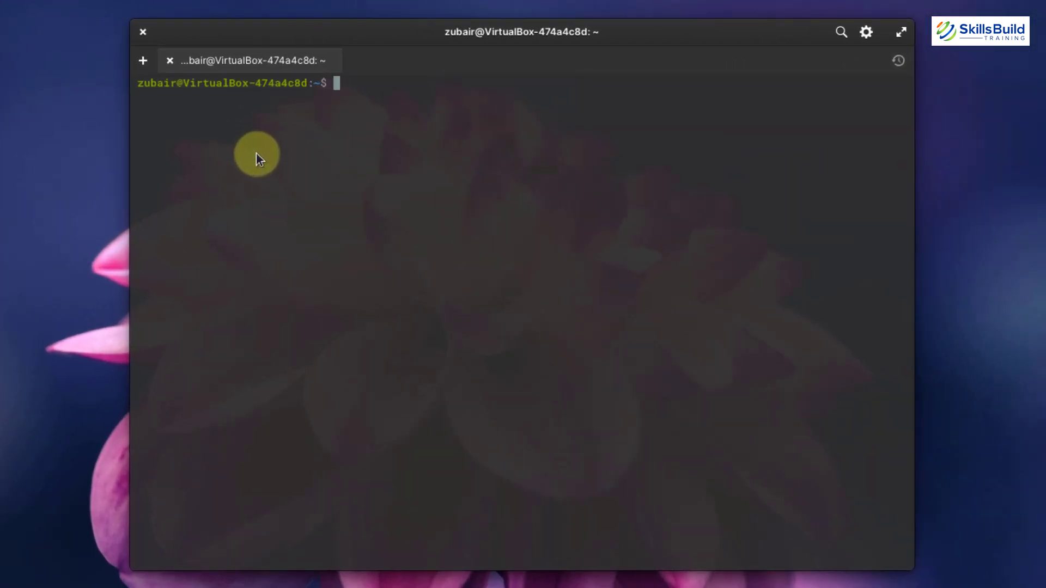
type("sudo apt install ")
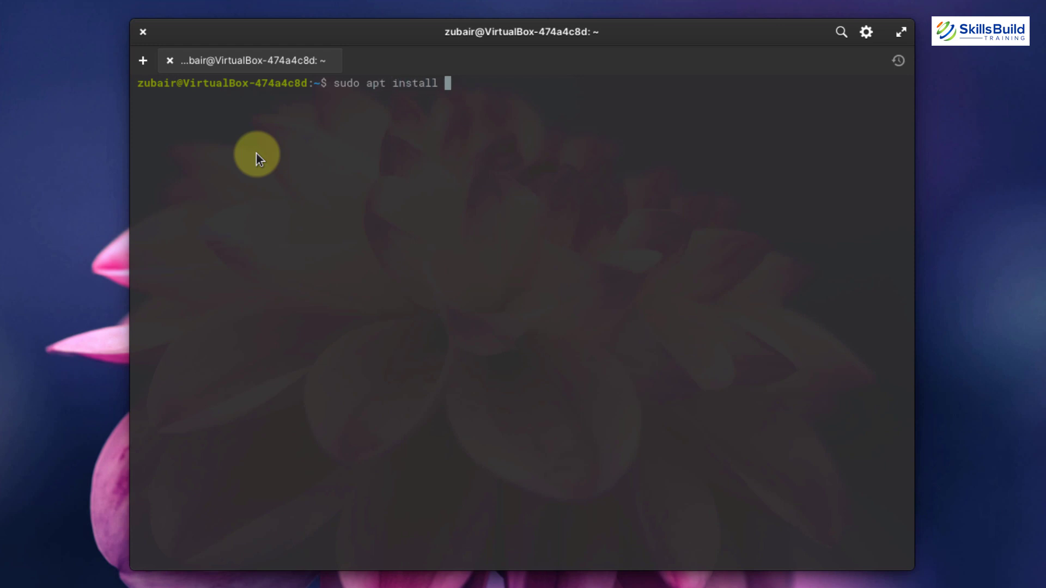
type("GIMP")
key("Return")
type("**")
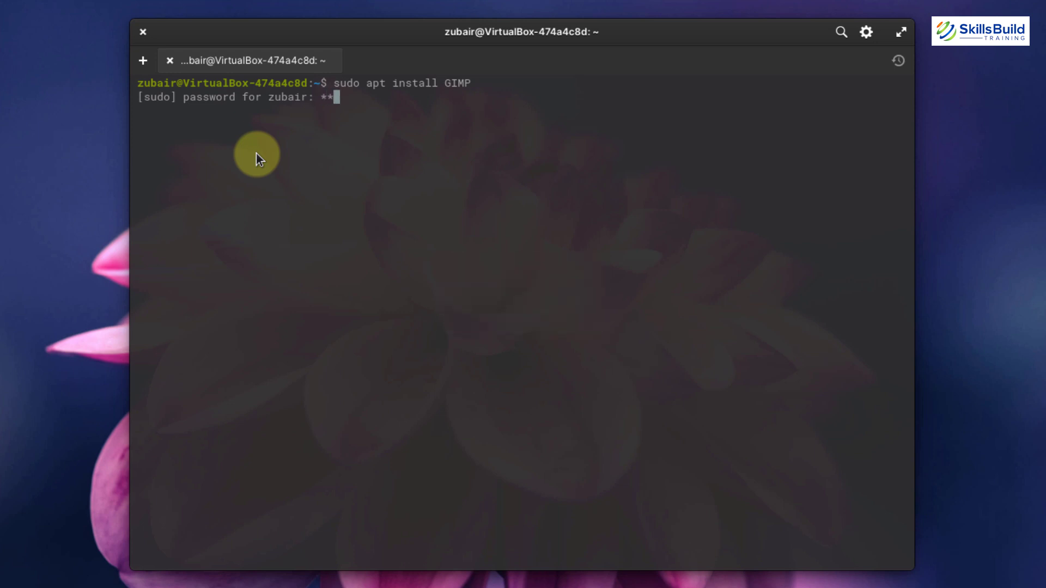
type("*******")
key("Return")
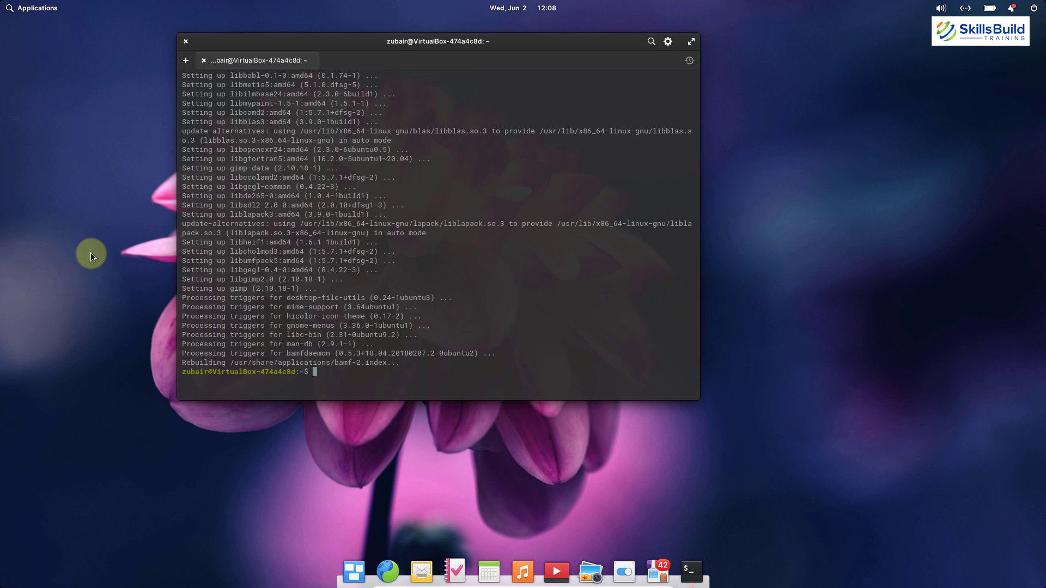
Search the installed applications for "gimp" to check the image editor, and close the launcher.
left_click(11, 13)
type("gimp")
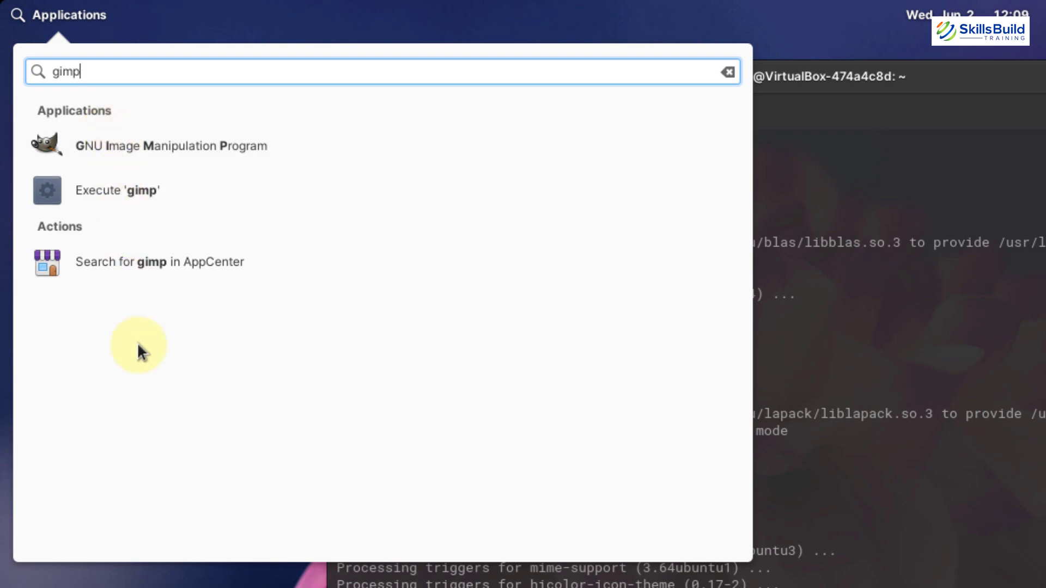
key("Escape")
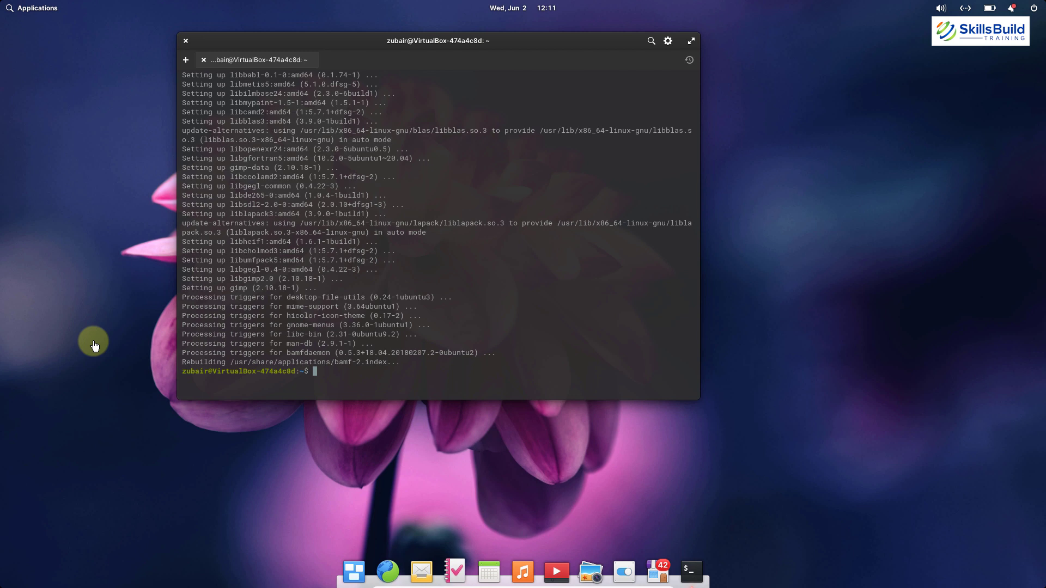
Clear the Terminal and install the backup tool with sudo apt-get install timeshift.
type("clear")
key("Return")
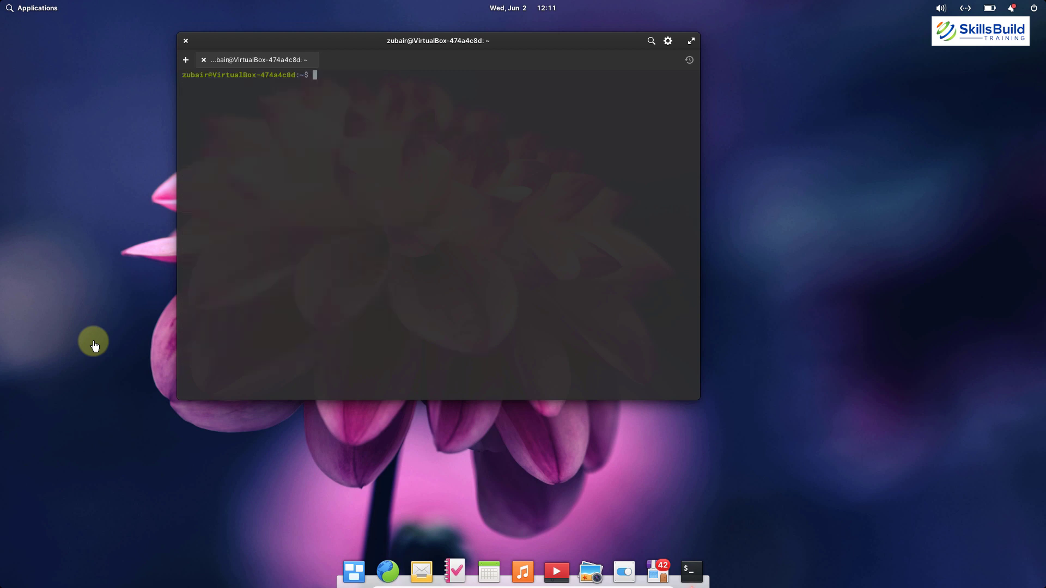
type("s")
type("udo ")
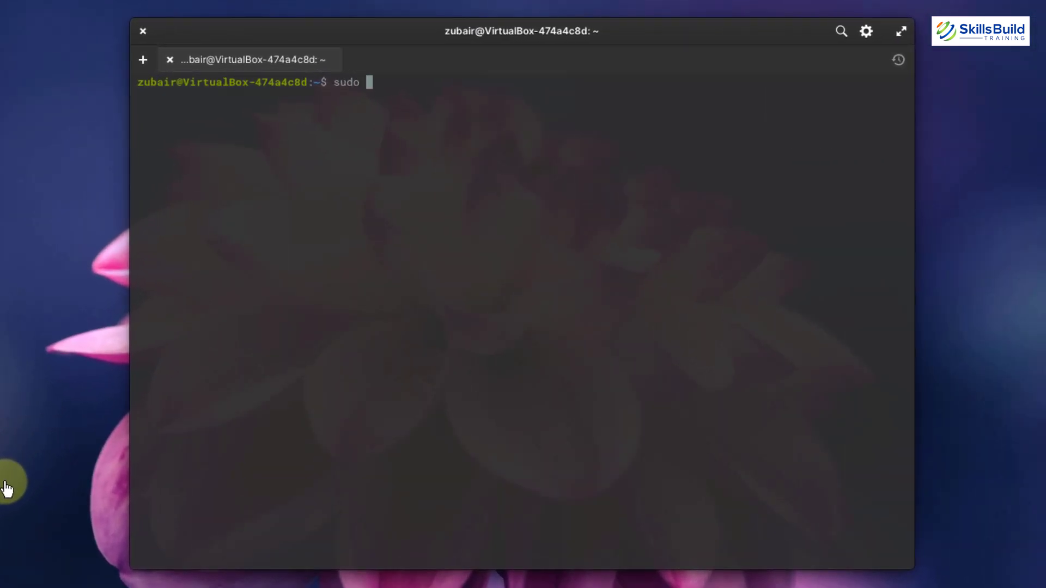
type("apt-get install")
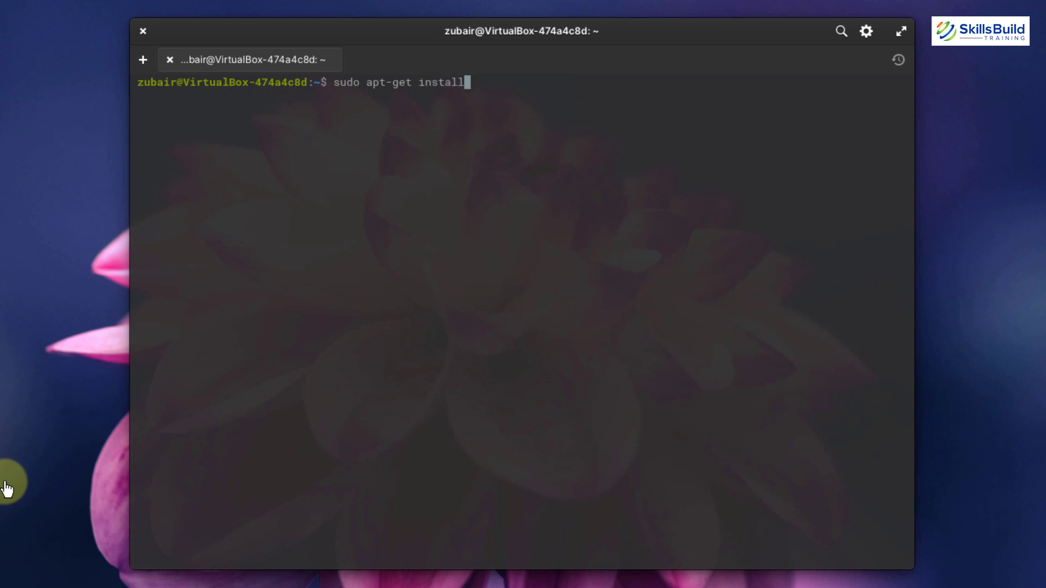
type(" timeshift")
key("Return")
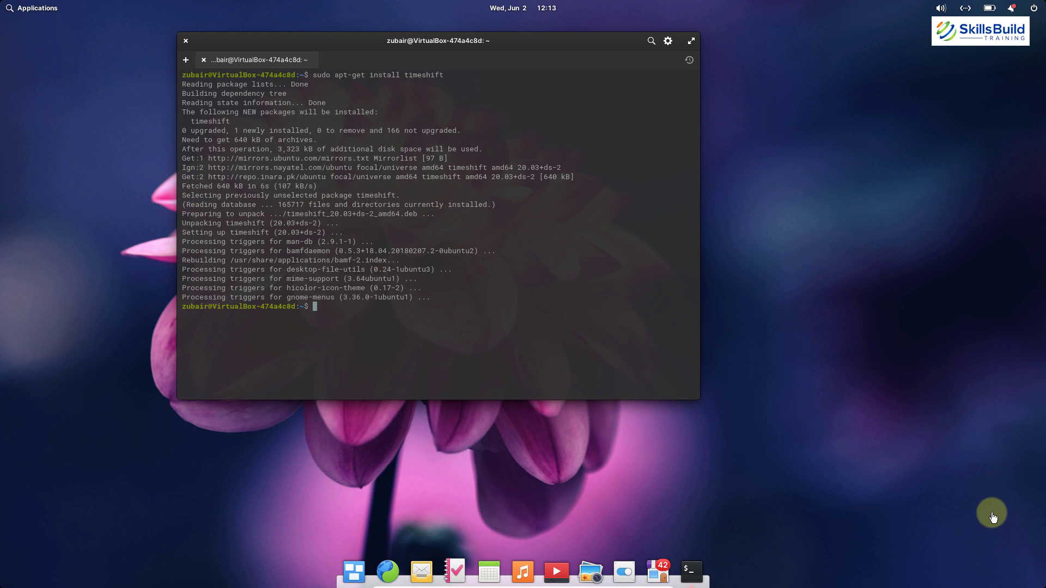
Clear the Terminal and add the TLP repository with sudo add-apt-repository ppa:linrunner/tlp, agreeing to continue.
type("clear")
key("Return")
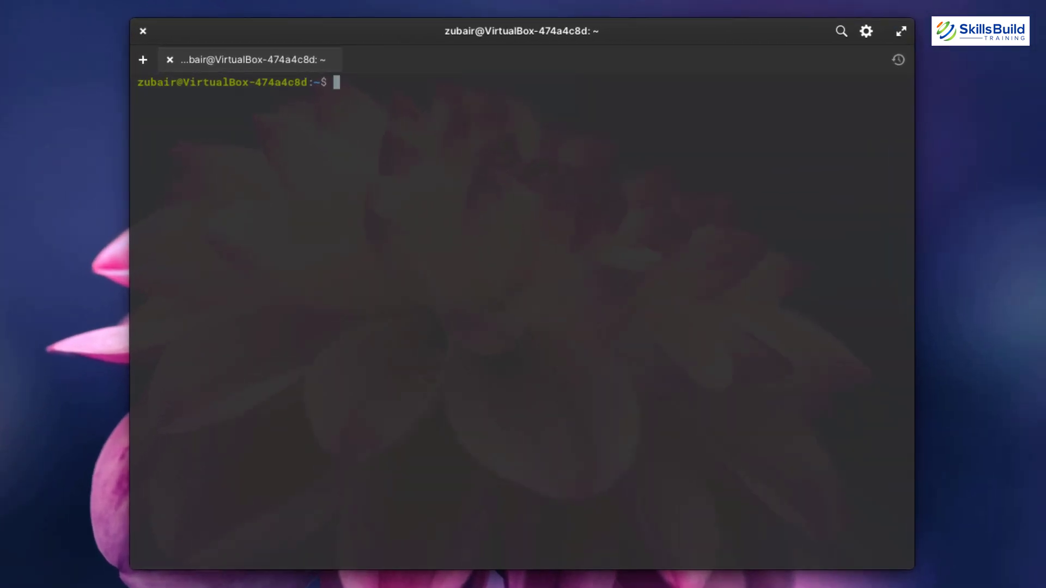
type("sudo add-apt-reposit")
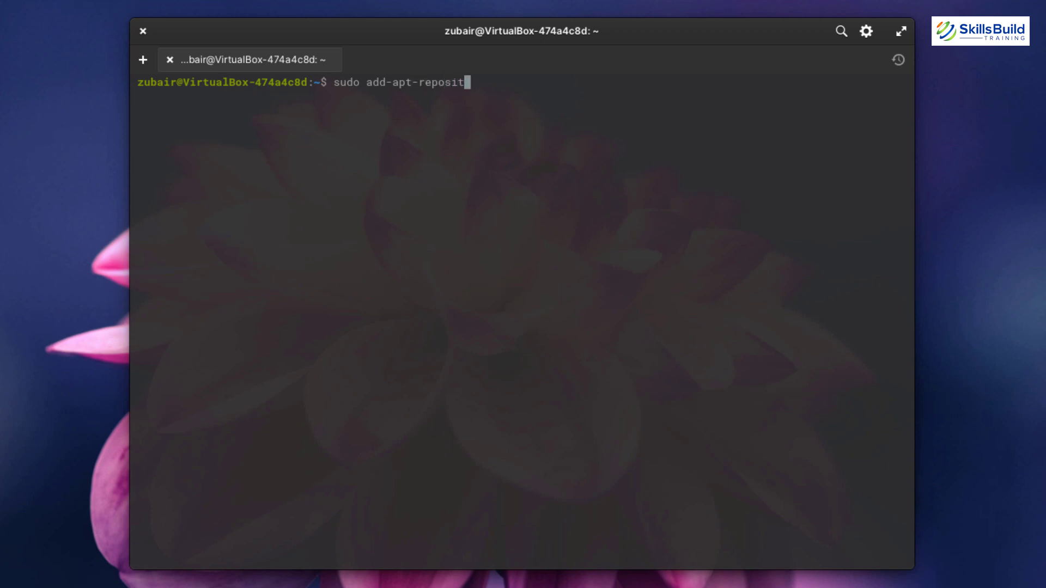
type("ory ppa:linrunner/")
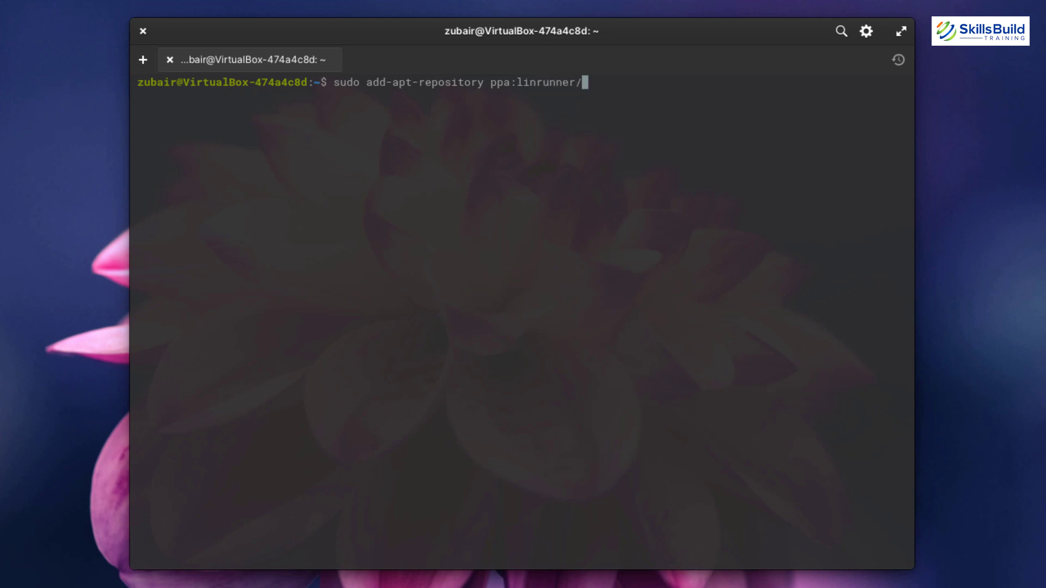
type("tlp")
key("Return")
key("Return")
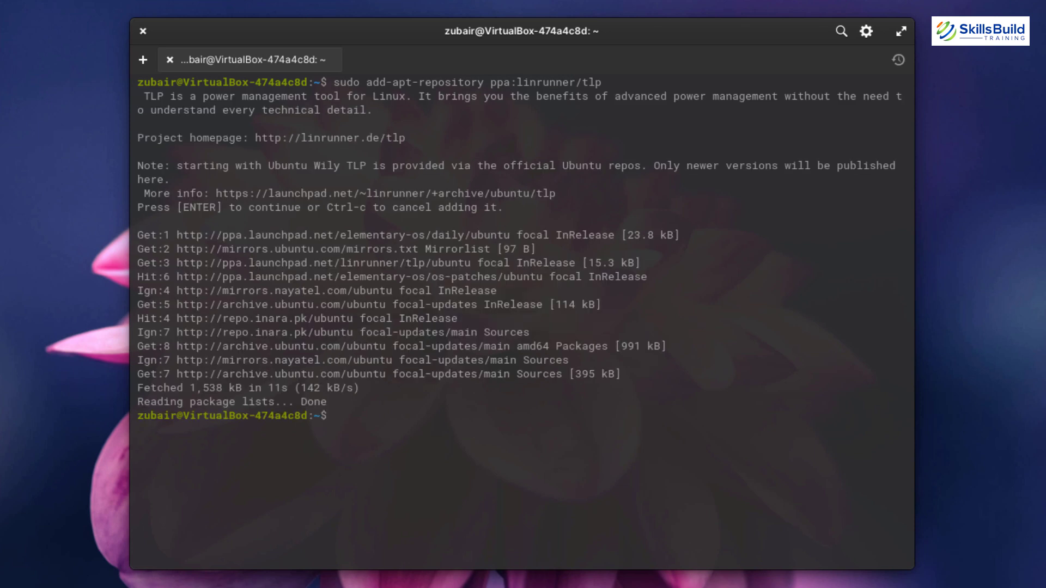
Install the TLP power management packages with sudo apt-get install tlp tlp-drw.
type("sudo apt-get install ")
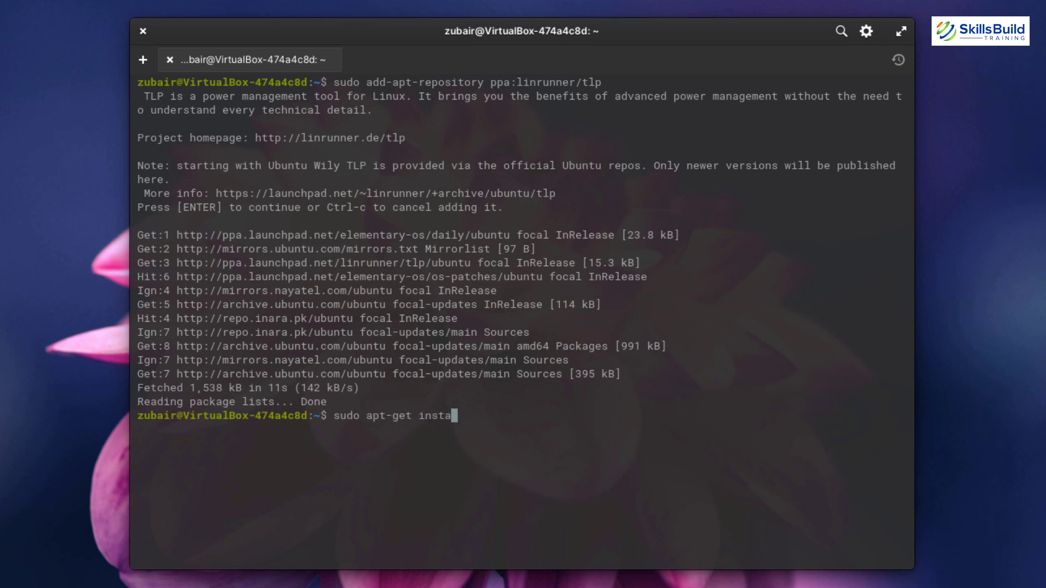
type("tlp tlp-drw")
key("Return")
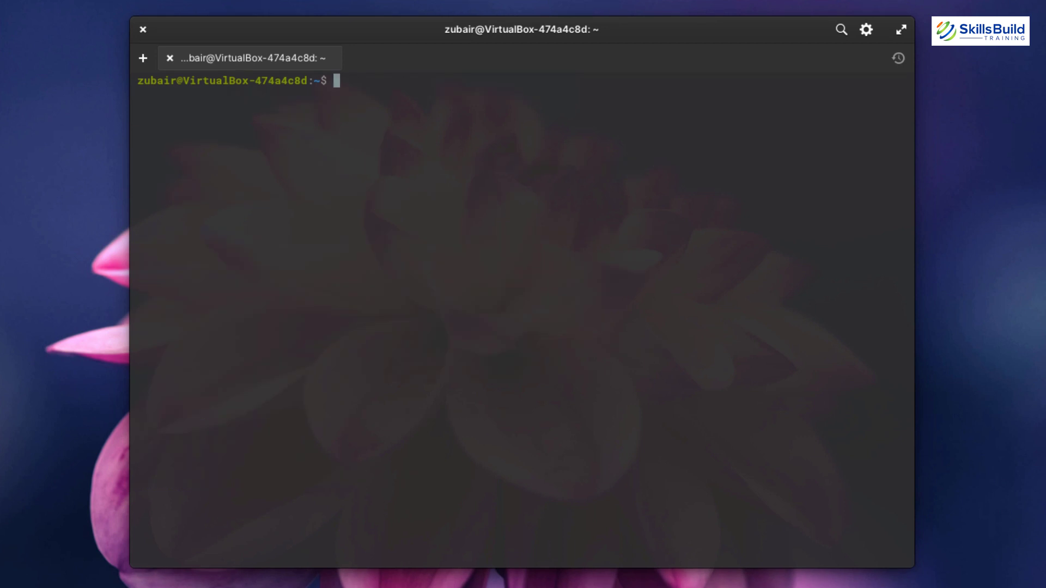
Add the apps repository with sudo add-apt-repository ppa:ubuntuhandbook1/apps, agreeing to continue.
type("sudo add-apt-rep")
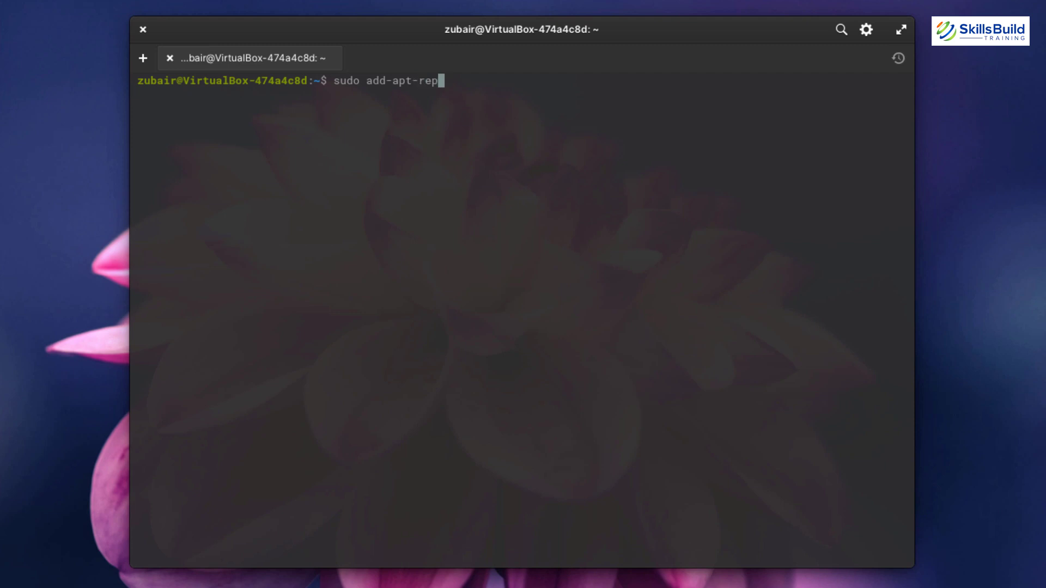
type("ository ppa:ubuntuhan")
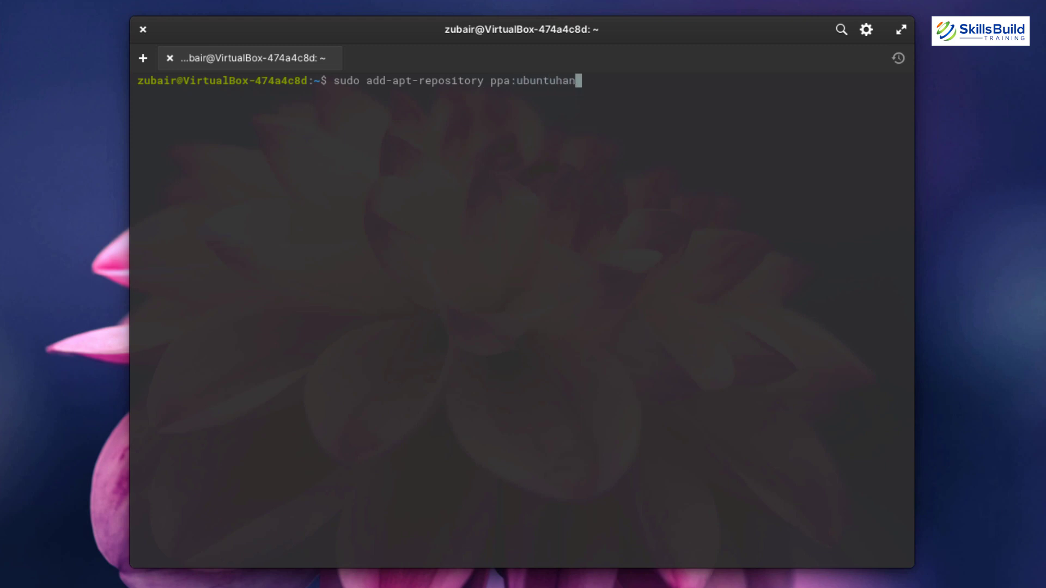
type("dbook1/apps")
key("Return")
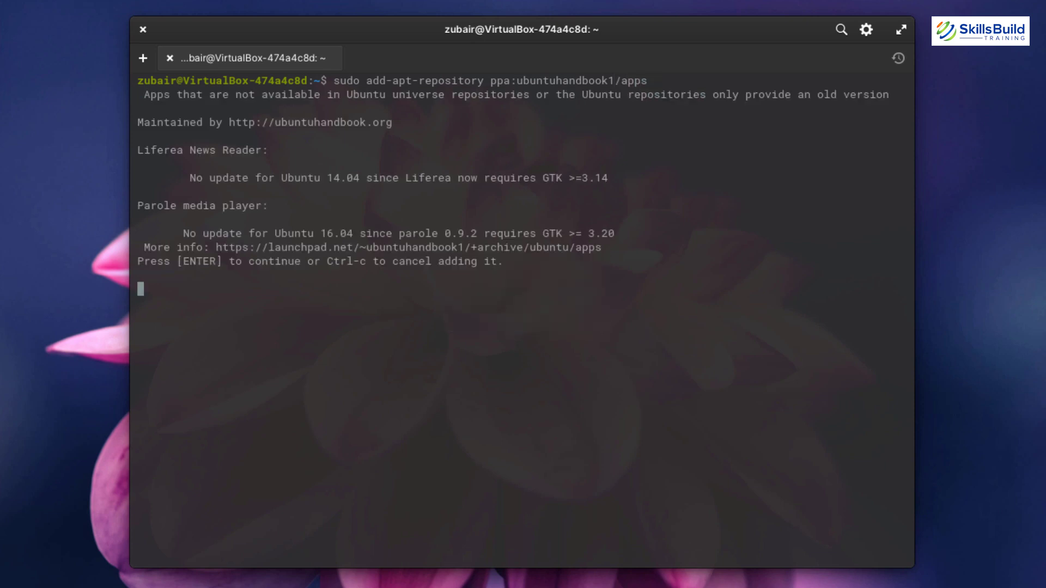
key("Return")
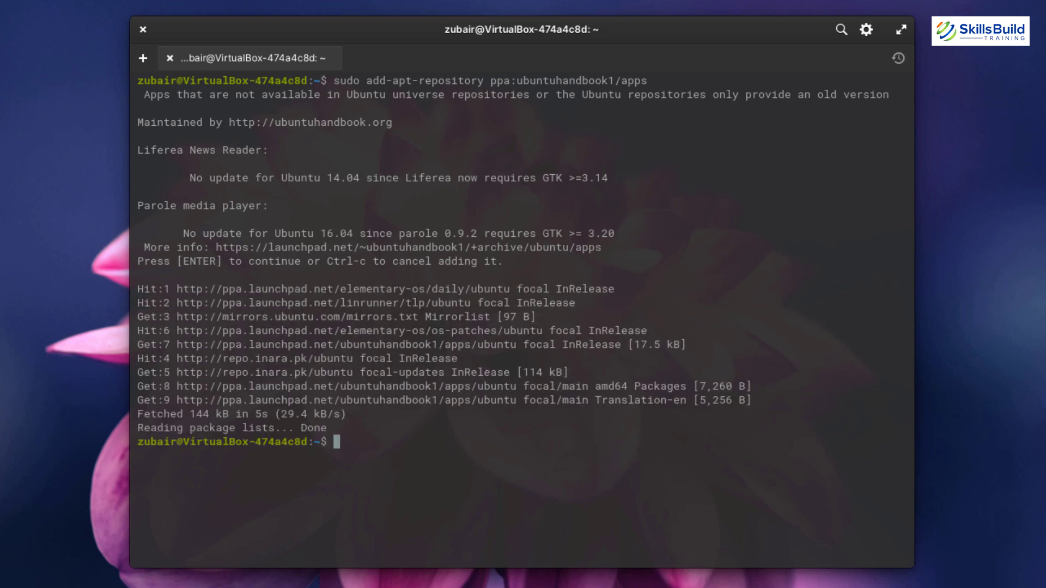
Run sudo apt-get install laptop-mode-tools and agree to install the package with its dependencies.
type("sudo apt-get inst")
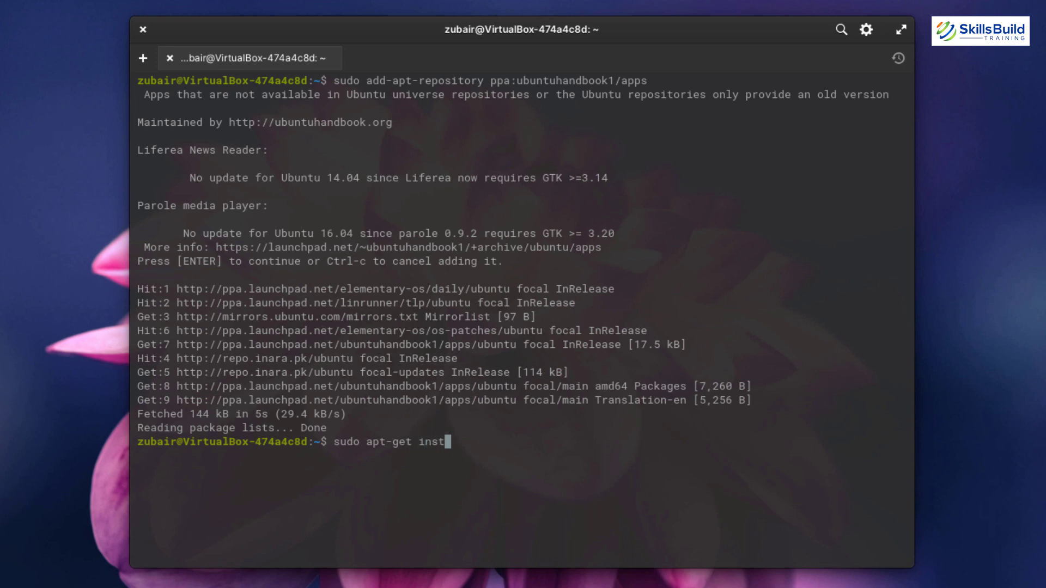
type("all laptop-mode")
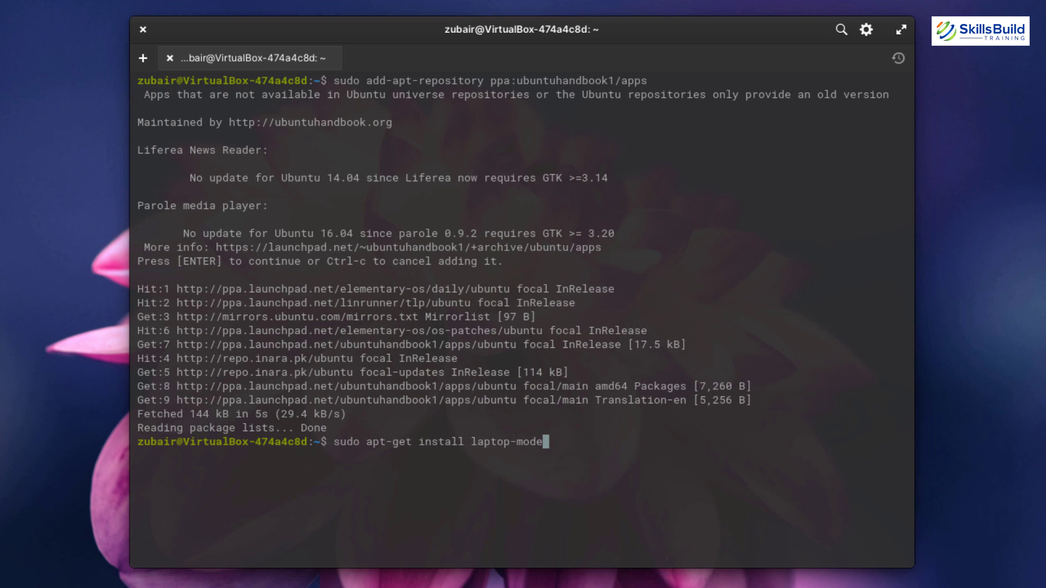
type("-tools")
key("Return")
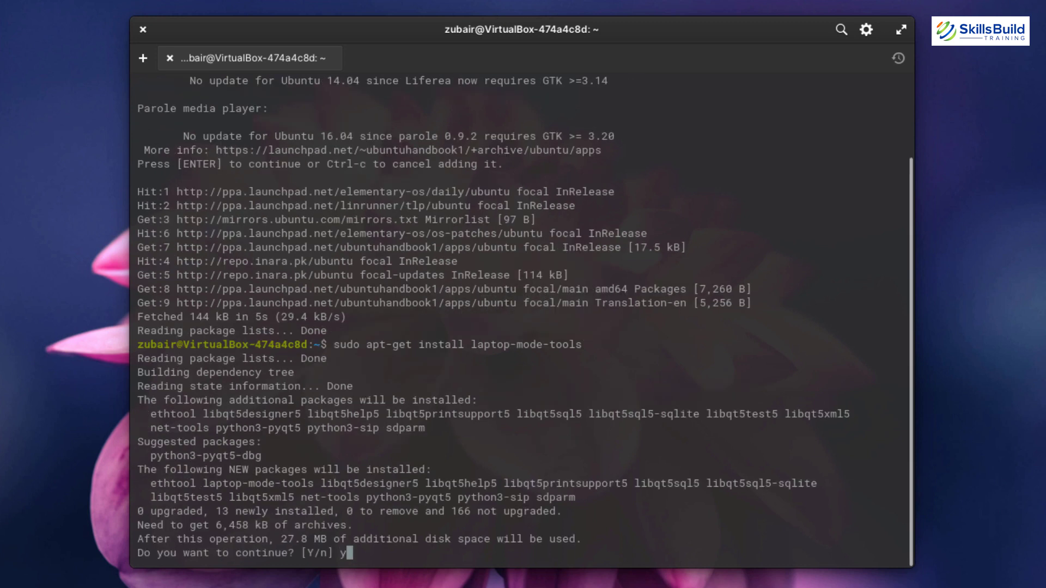
type("y")
key("Return")
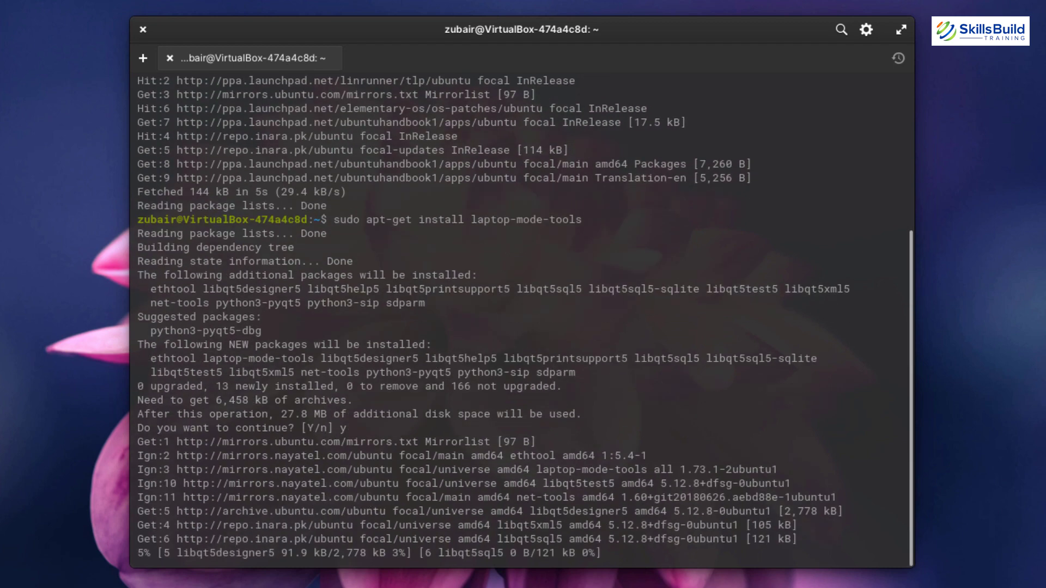
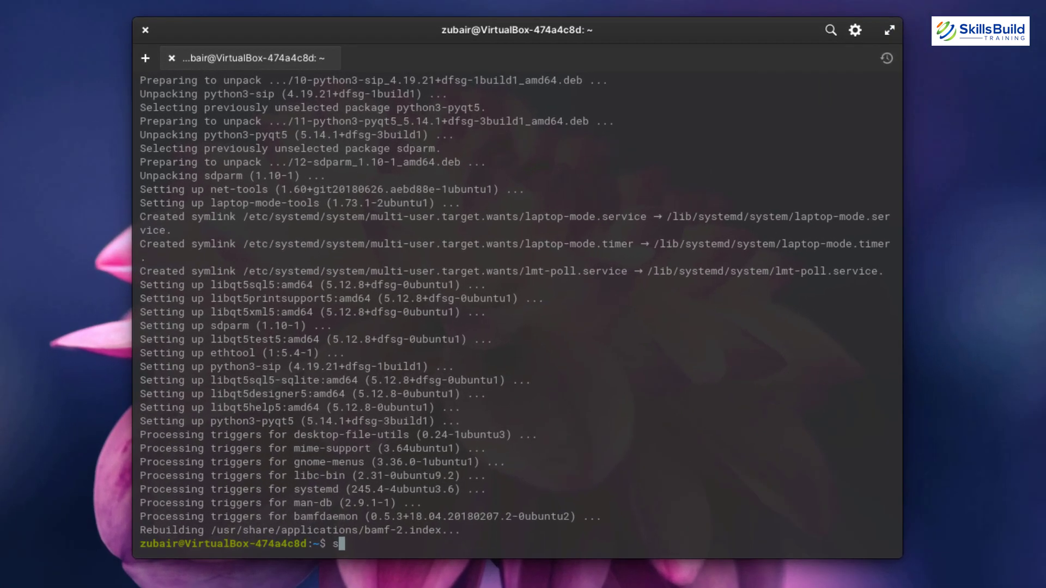
Install the recommended hardware drivers by running sudo ubuntu-drivers autoinstall.
type("sudo ubuntu")
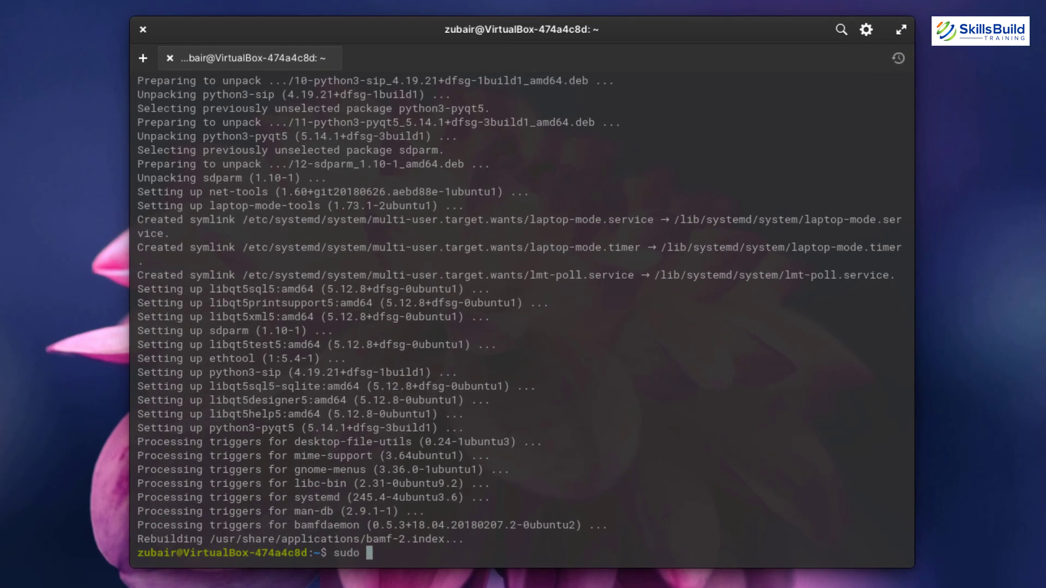
type("-drivers autoinstall")
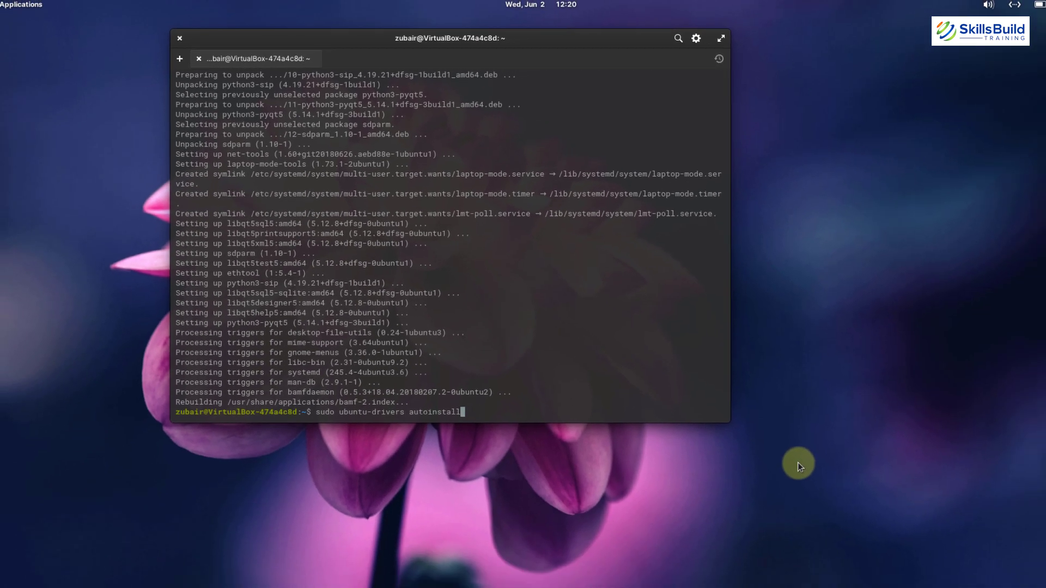
key("Return")
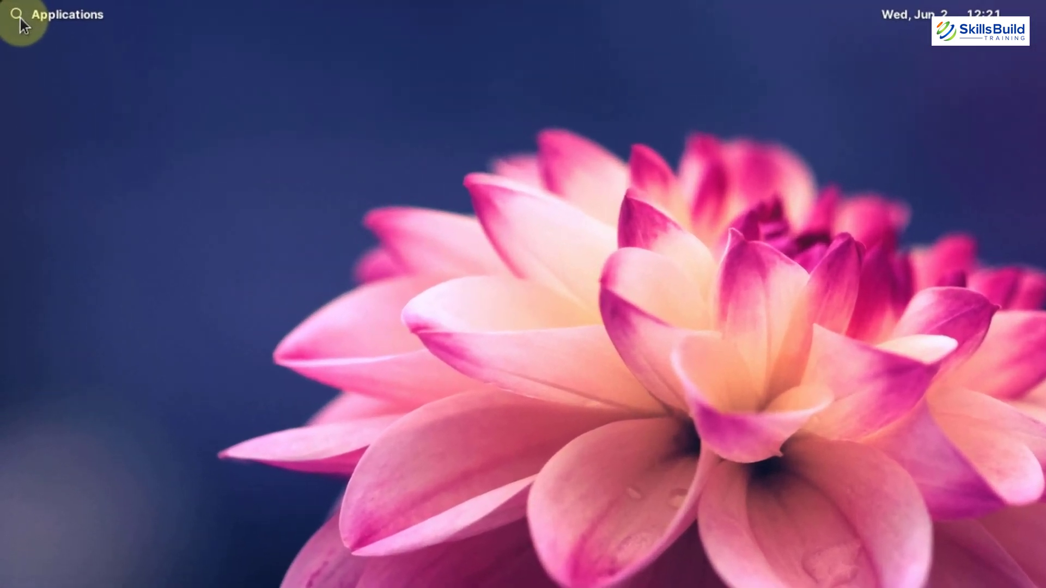
Search the applications for "firewa" and open the Firewall page of the Security & Privacy settings.
left_click(18, 16)
type("firewa")
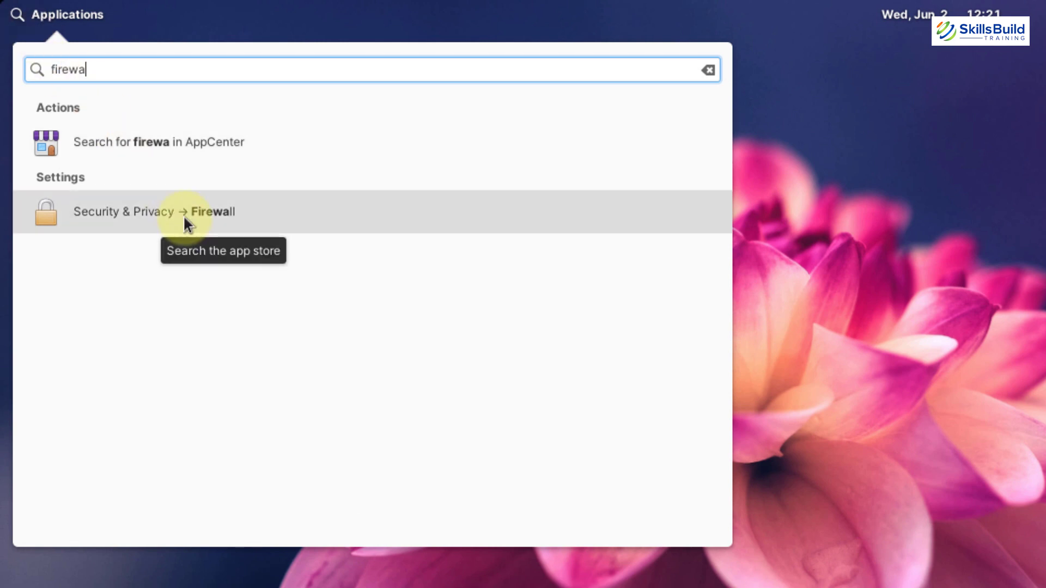
left_click(183, 216)
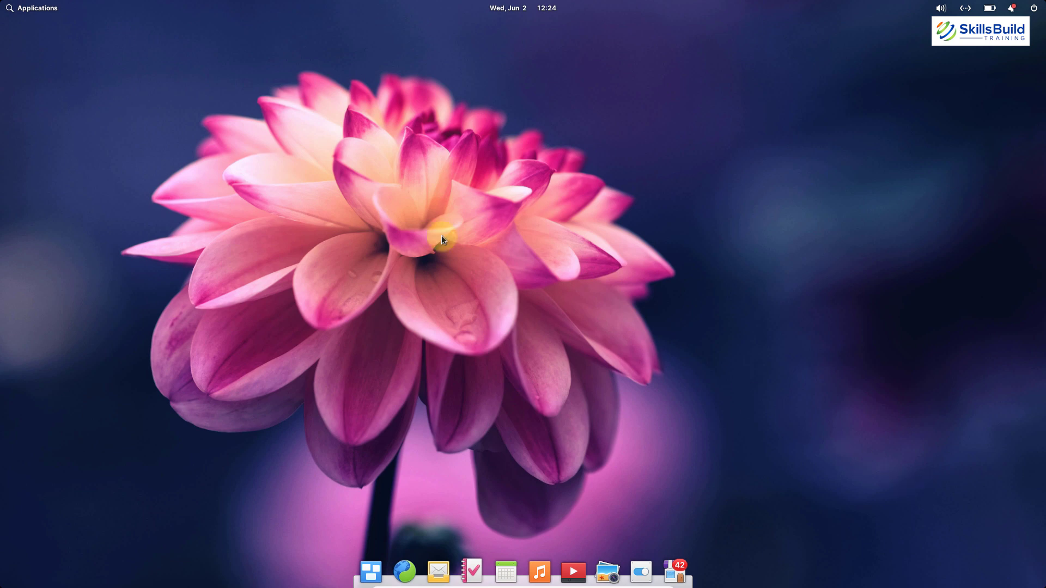
Open a Terminal and run sudo apt install synaptic, entering the account password and agreeing to continue.
left_click(14, 13)
type("ter")
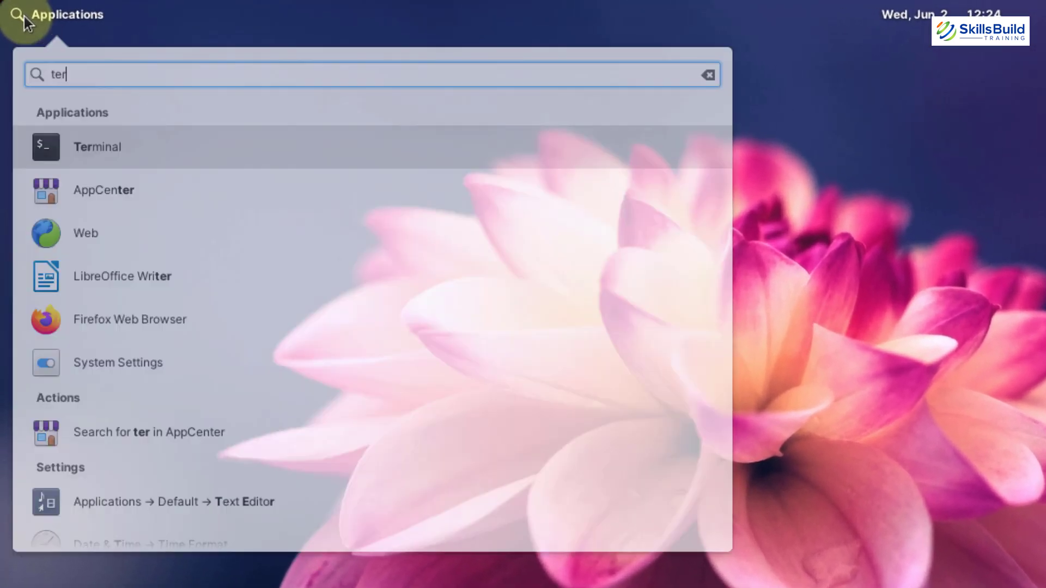
key("Return")
type("sud")
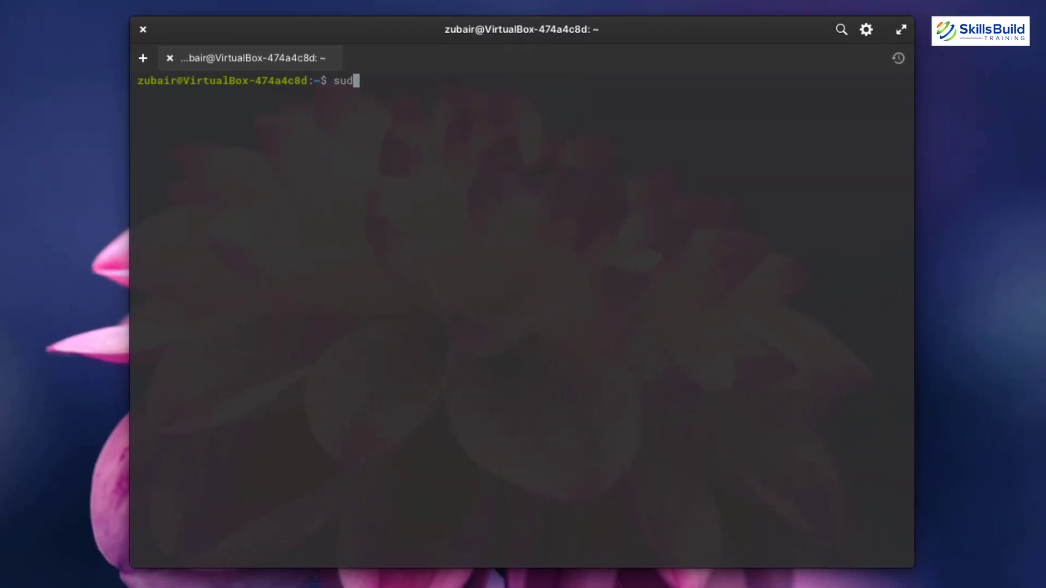
type("o apt install synaptic")
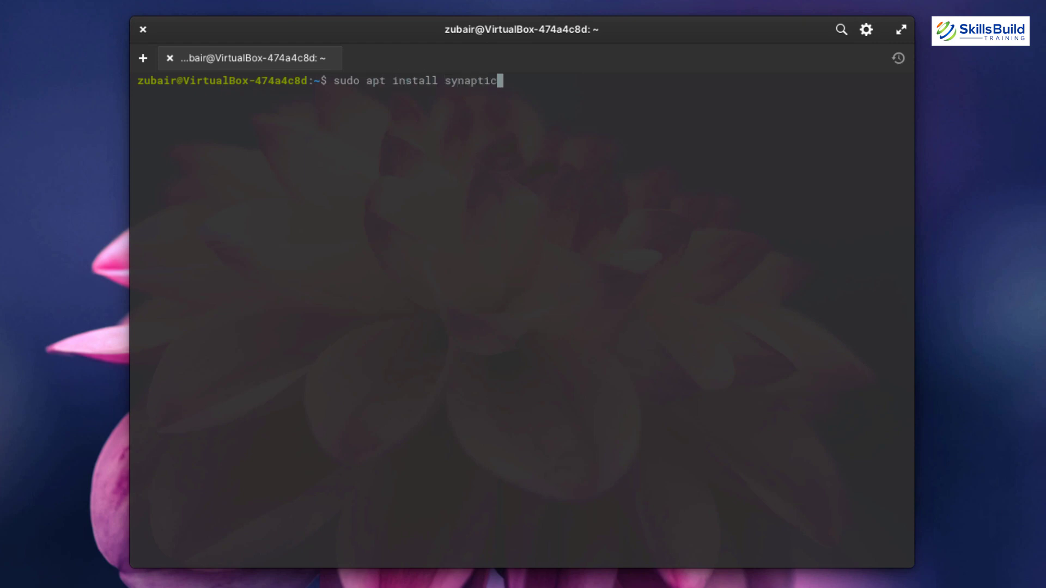
key("Return")
type("*******")
key("Return")
type("y")
key("Return")
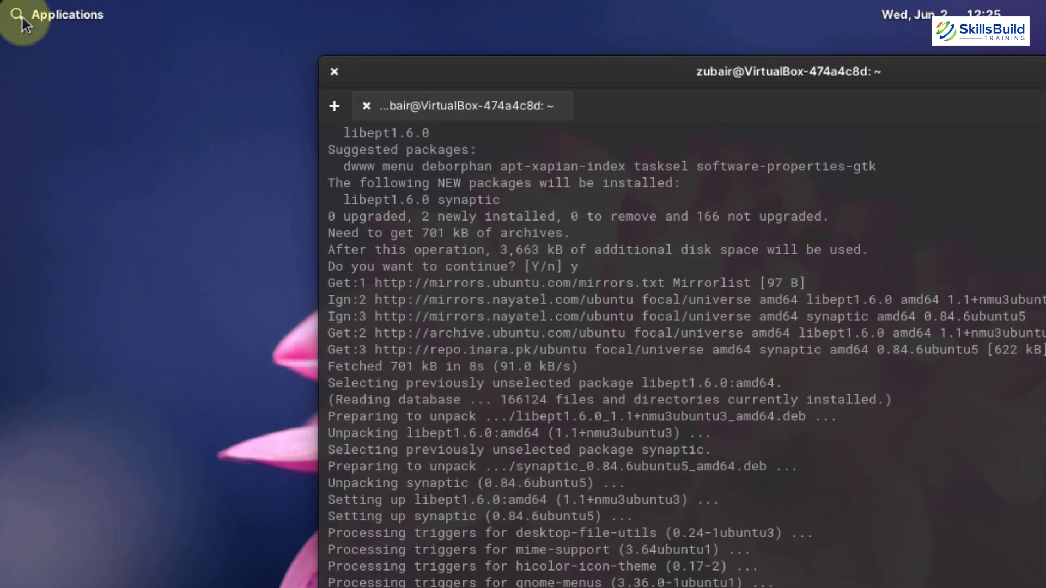
Search the applications for "synap" and launch Synaptic Package Manager.
left_click(22, 17)
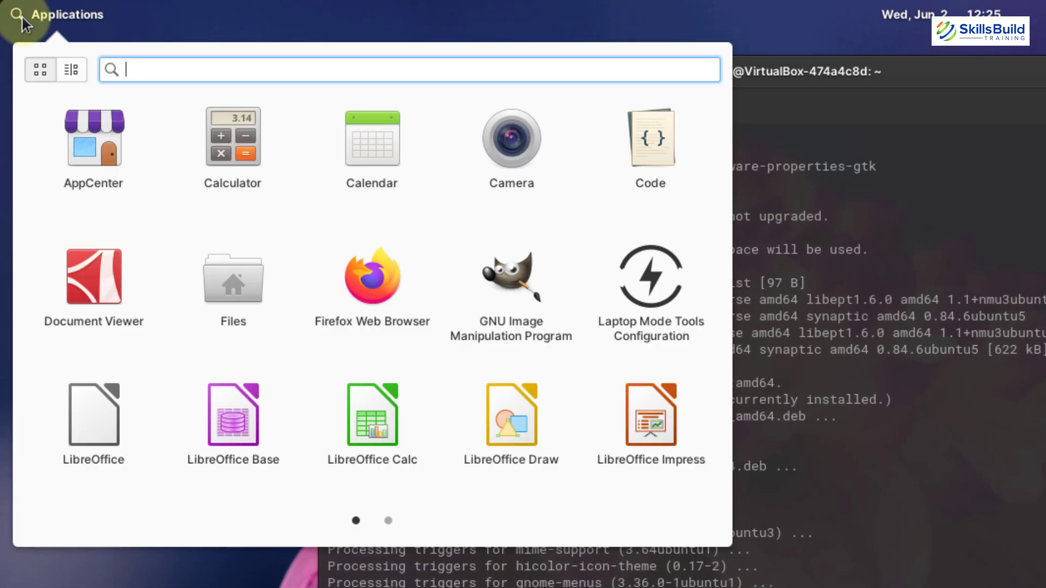
type("synap")
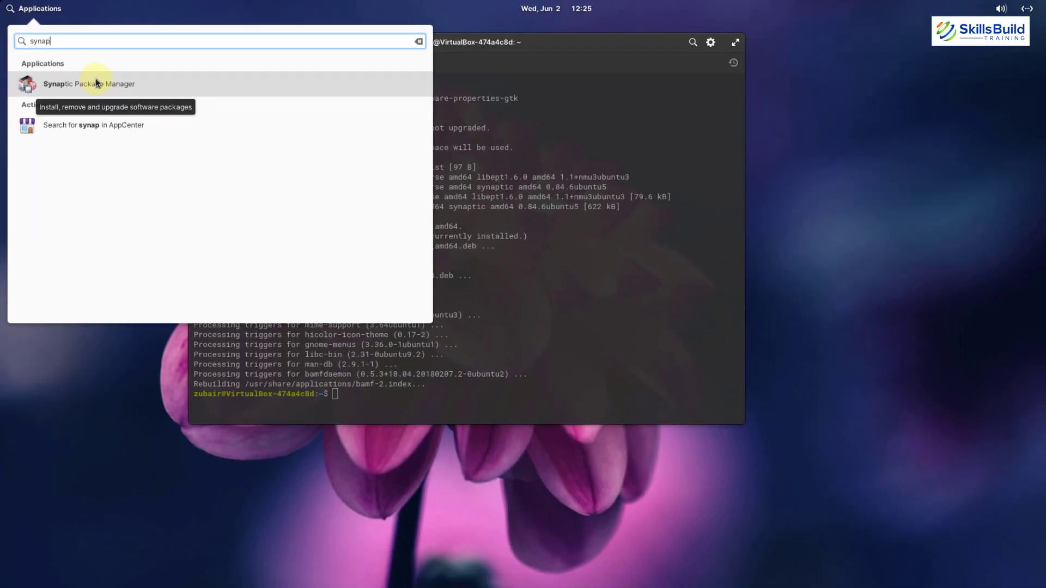
left_click(162, 137)
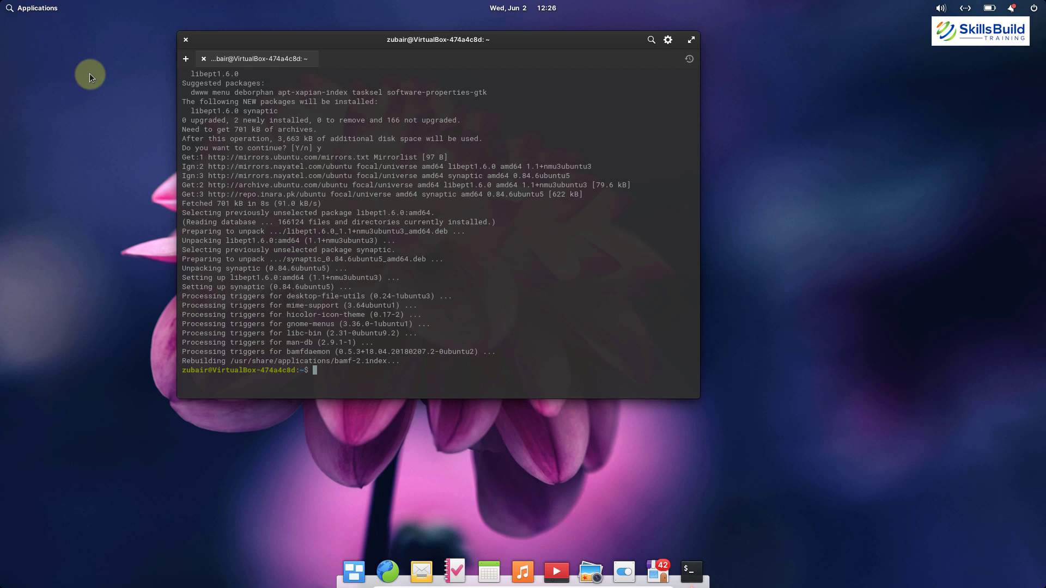
Close the Terminal window and open the Display Settings from the desktop.
left_click(187, 40)
right_click(188, 40)
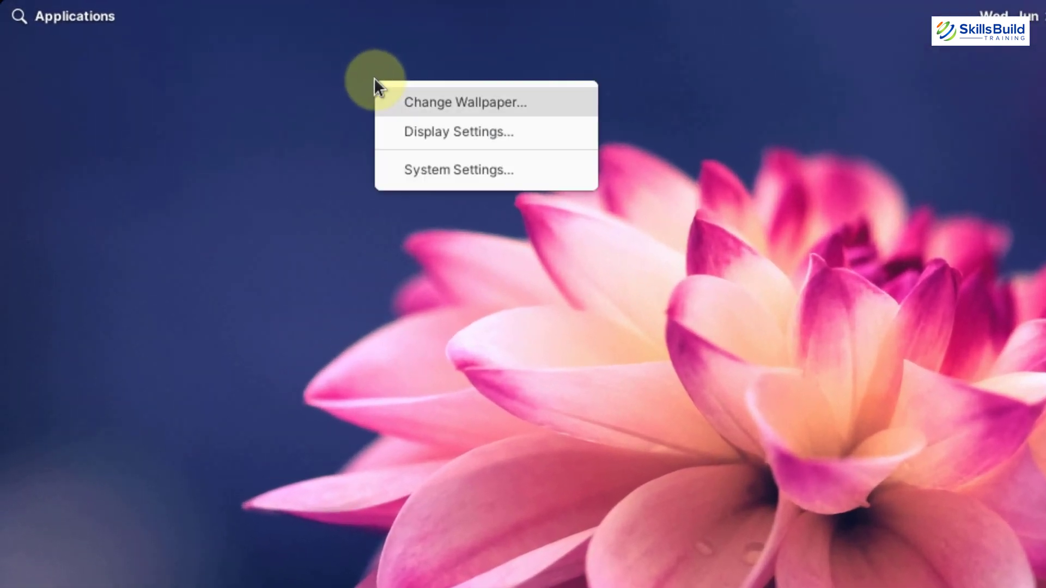
left_click(422, 131)
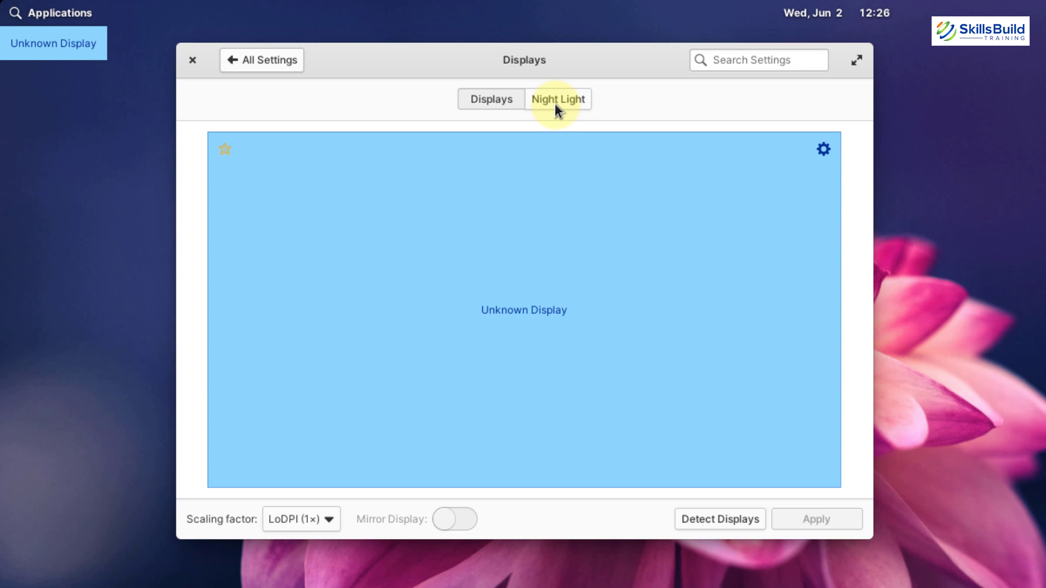
Turn on Night Light for the display and set its schedule to Manual.
left_click(555, 104)
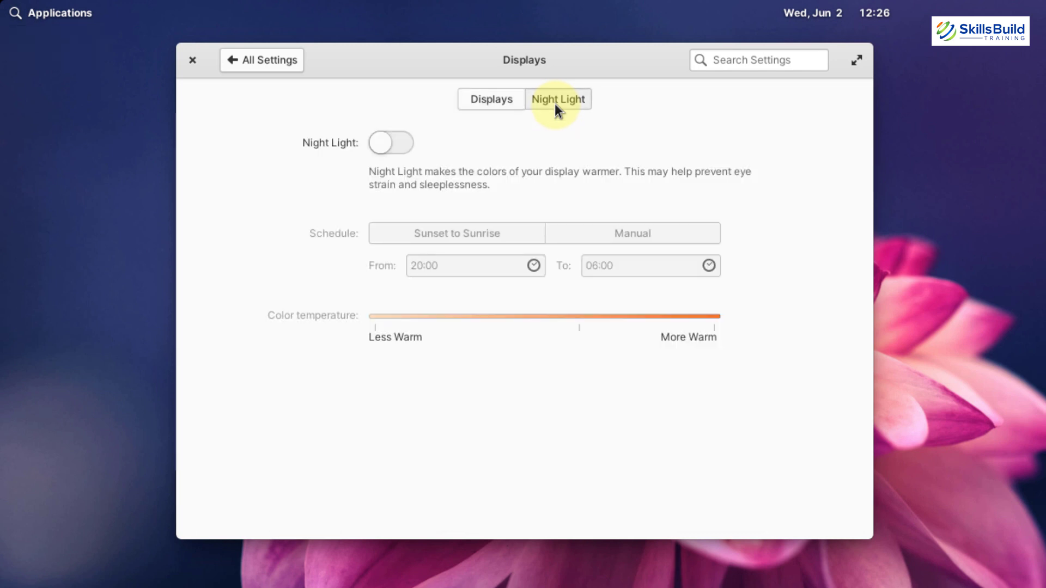
left_click(383, 143)
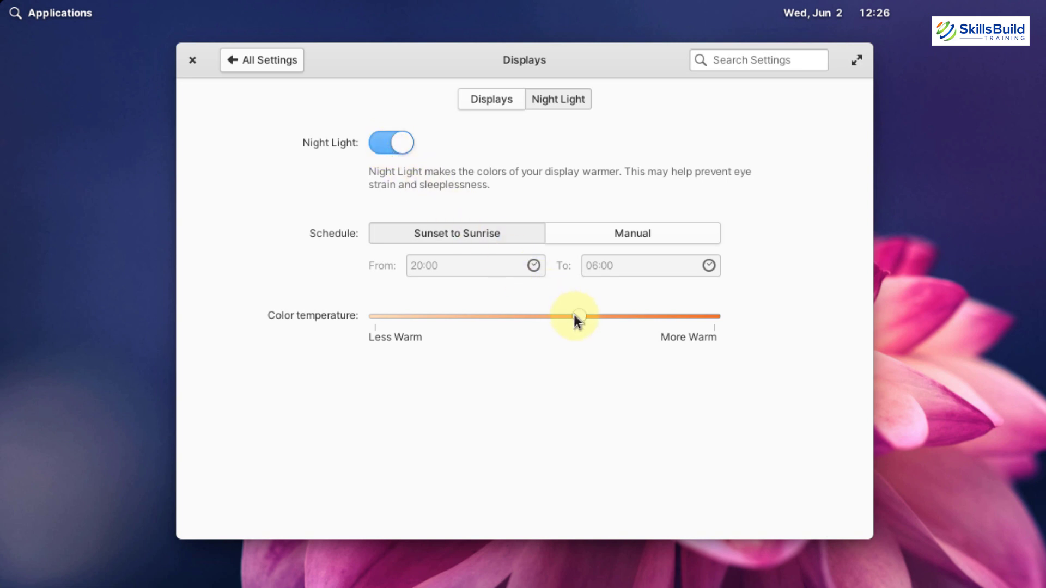
left_click(600, 235)
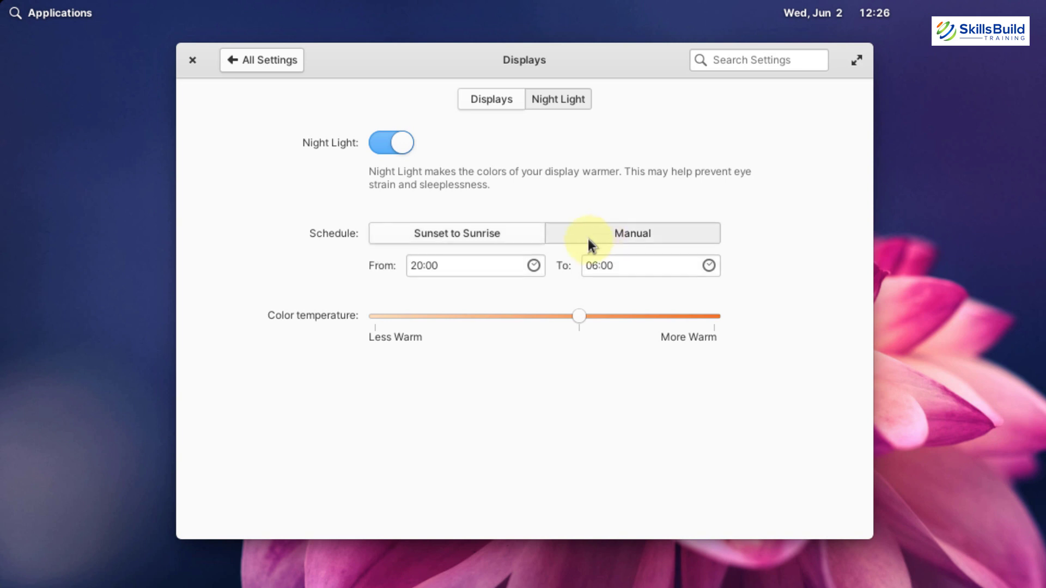
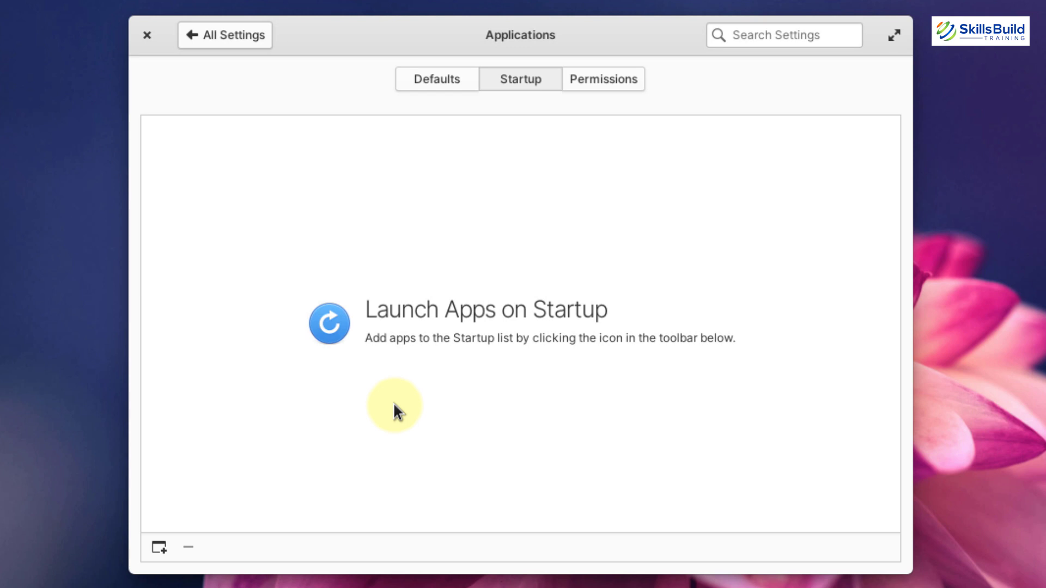
Check the application permissions, and add Camera and Htop to the apps launched at startup.
left_click(619, 80)
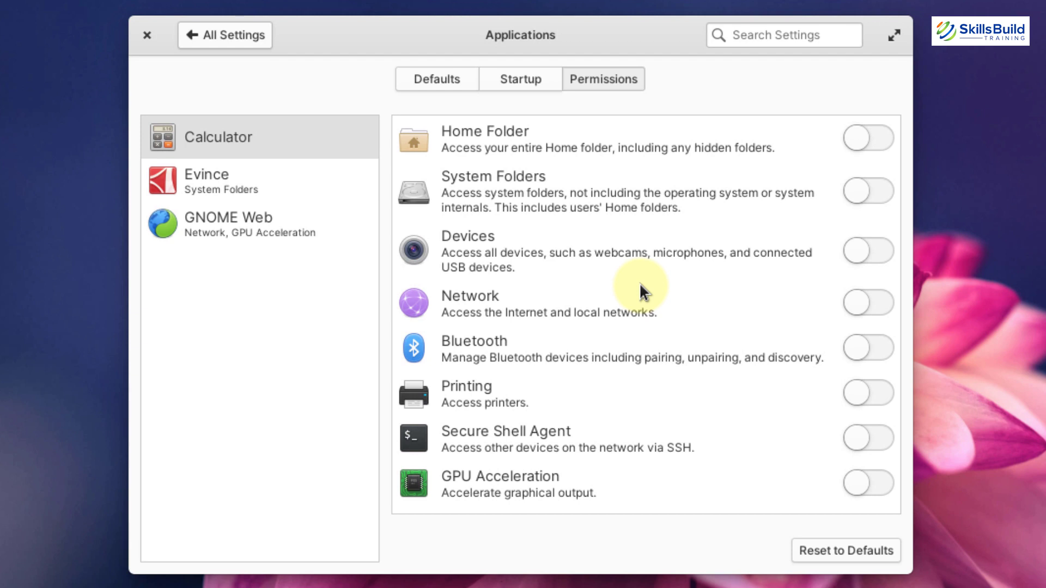
left_click(532, 84)
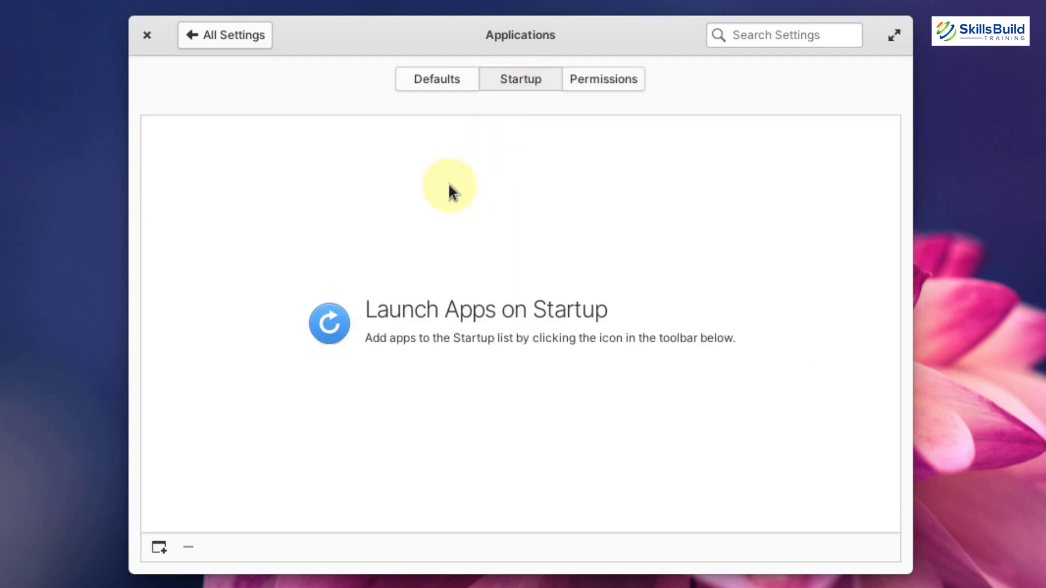
left_click(159, 547)
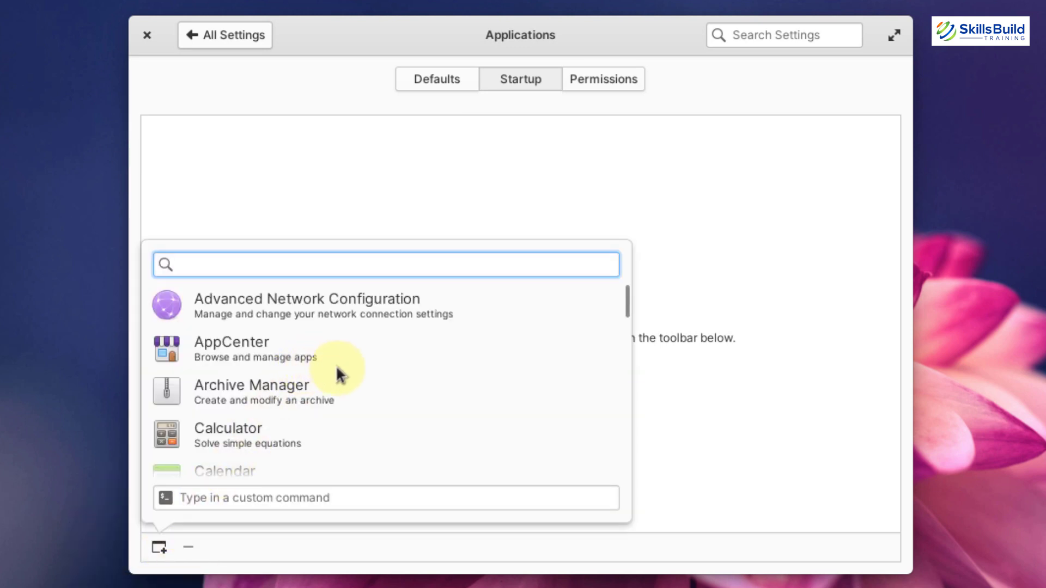
scroll(348, 371, "down", 3)
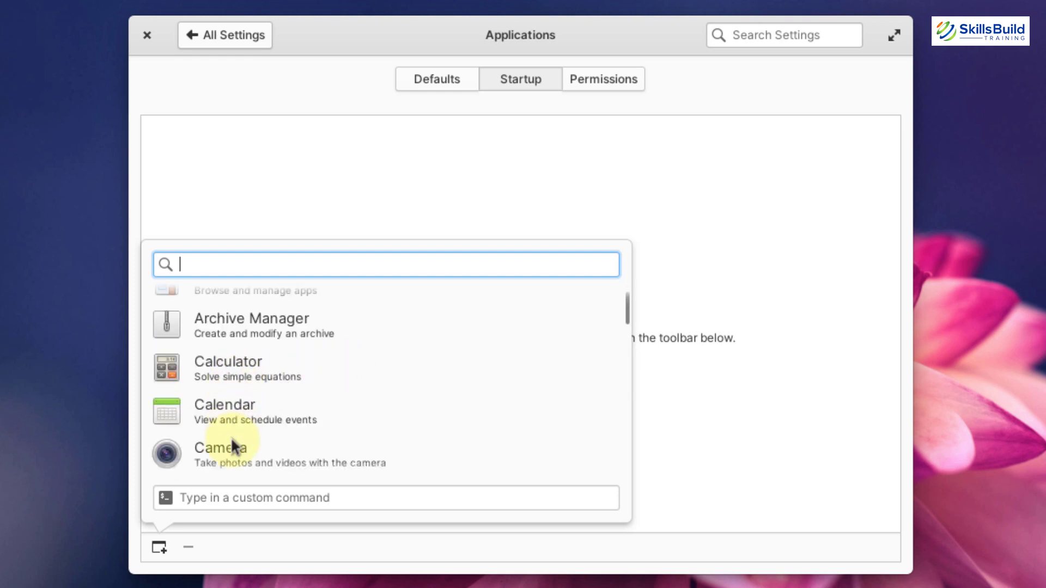
left_click(230, 461)
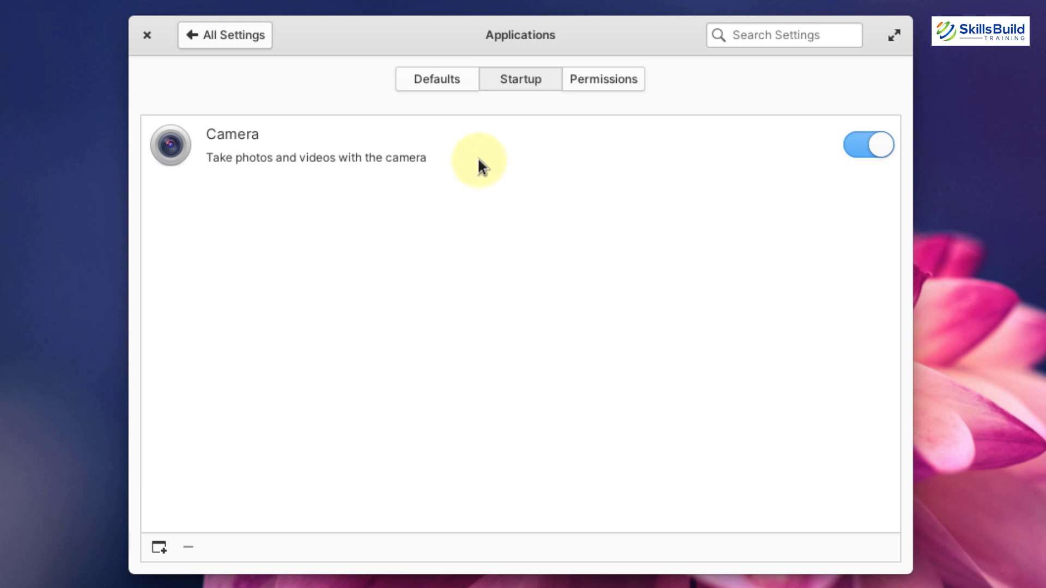
left_click(159, 547)
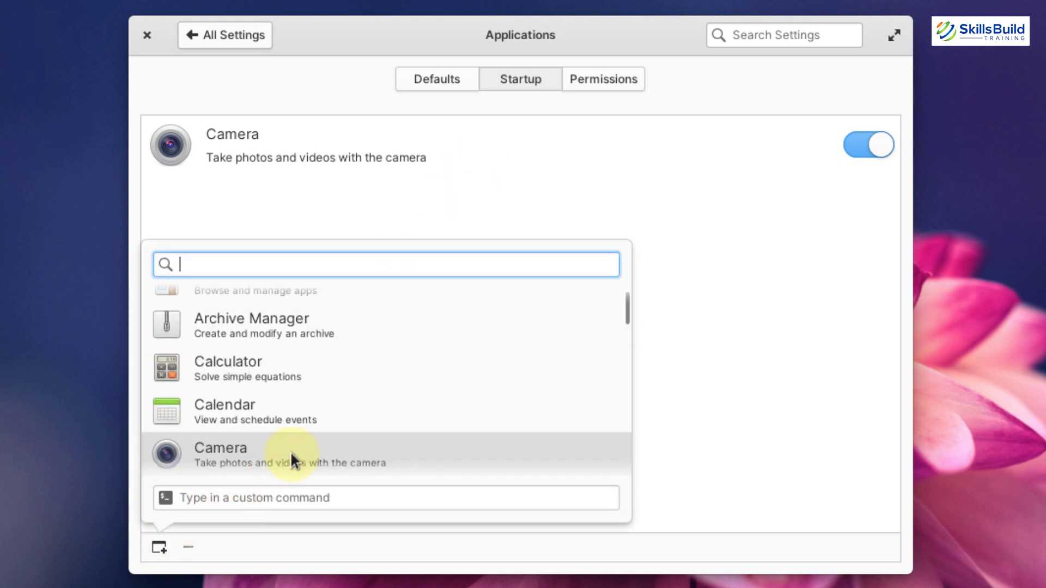
scroll(328, 424, "down", 10)
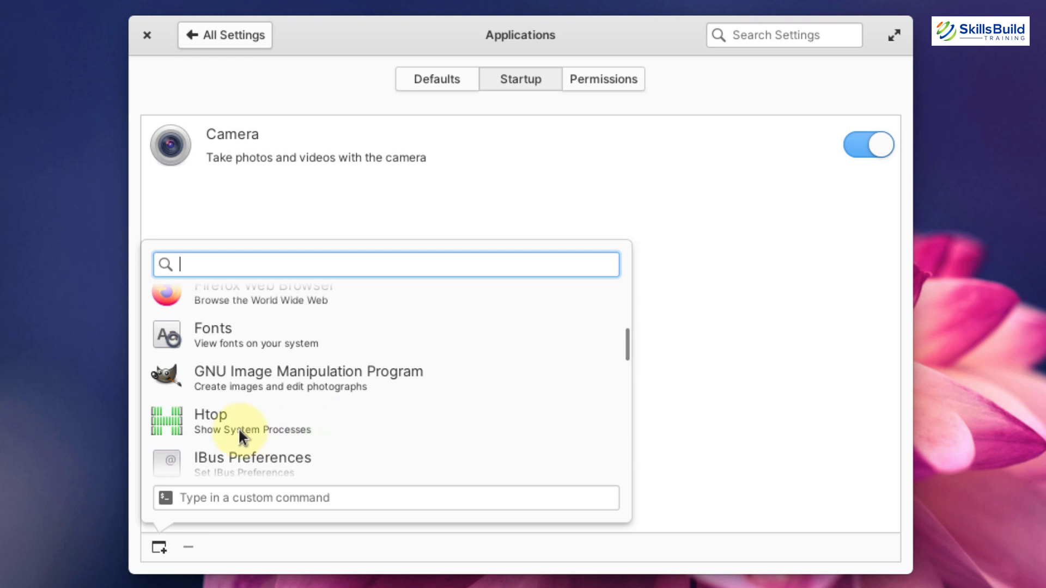
left_click(240, 436)
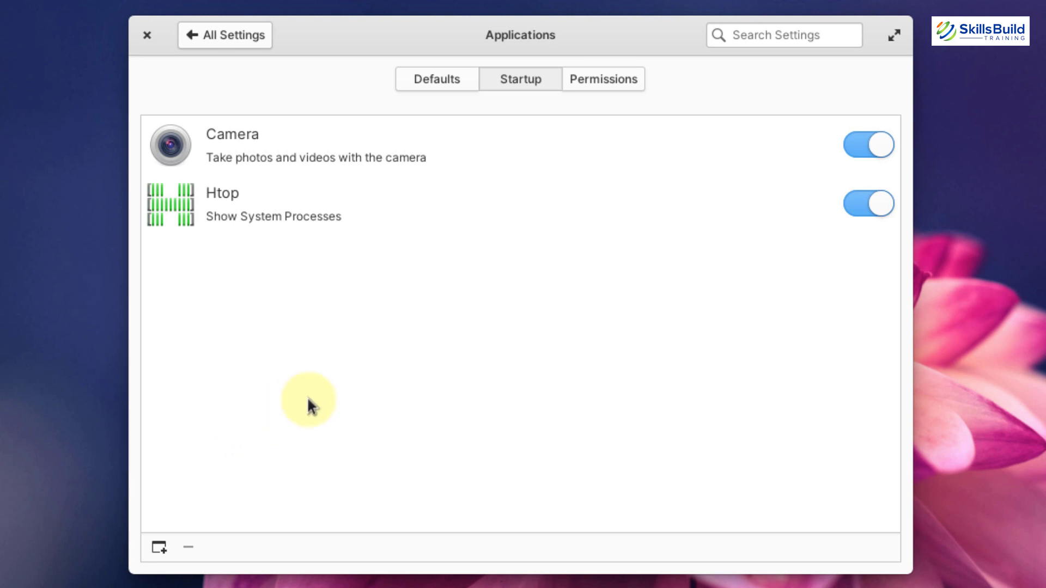
Disable the startup entries for Camera and Htop and close the settings window.
left_click(871, 145)
left_click(871, 203)
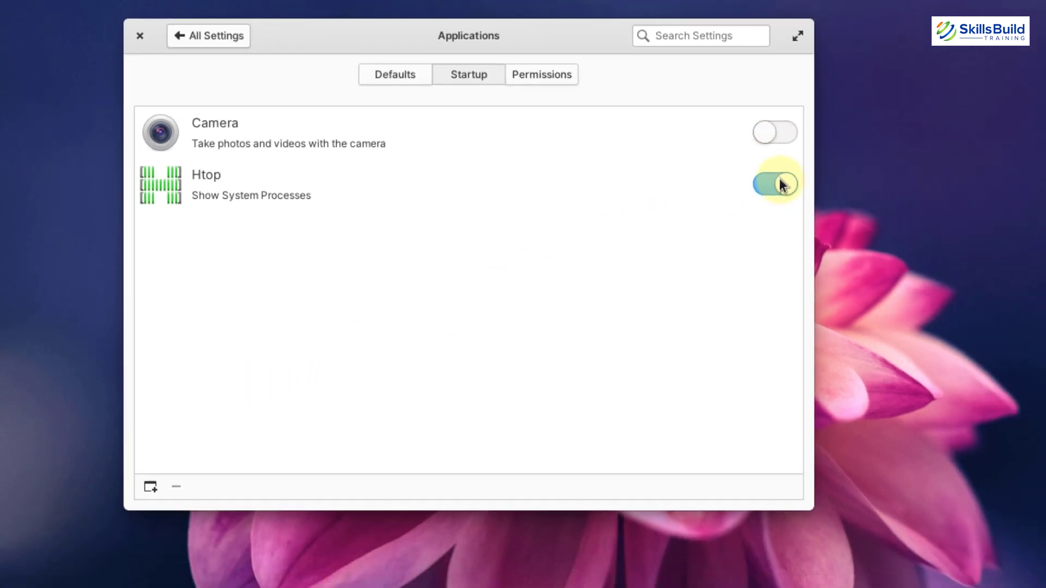
key("ctrl+q")
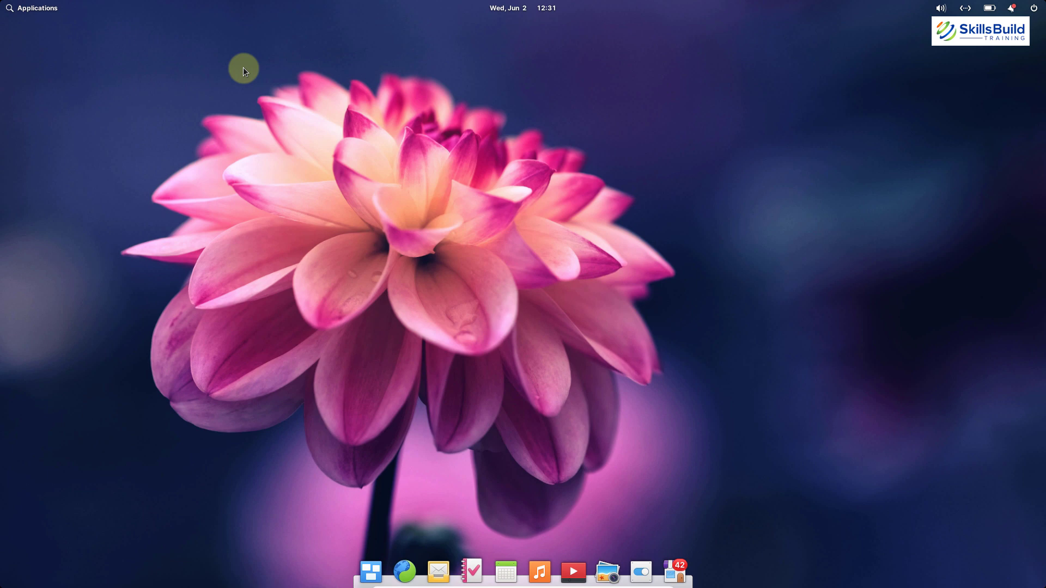
Open a Terminal and install the gdebi package with apt, entering the account password and accepting the installation.
left_click(22, 13)
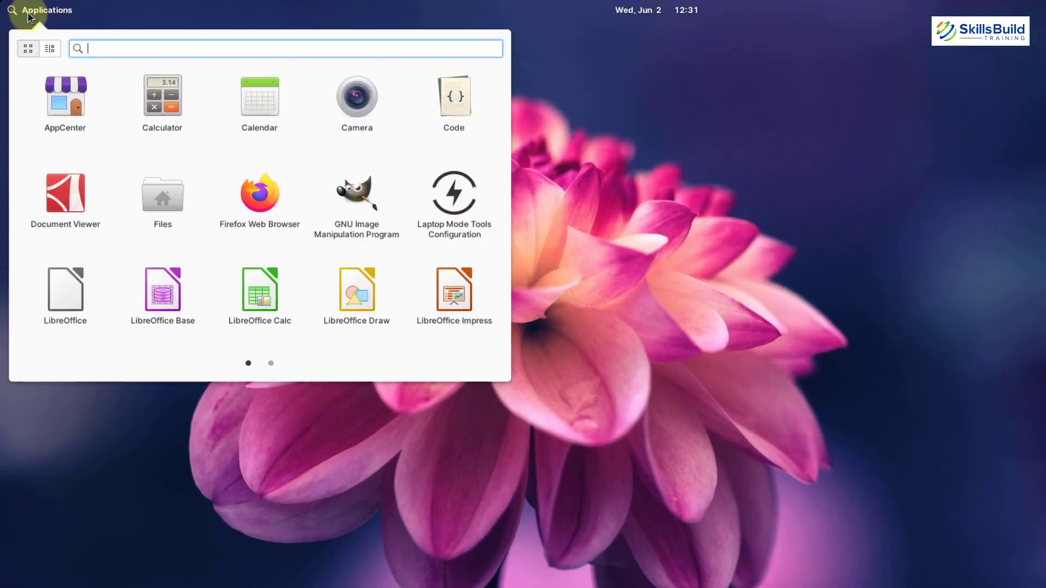
type("termi")
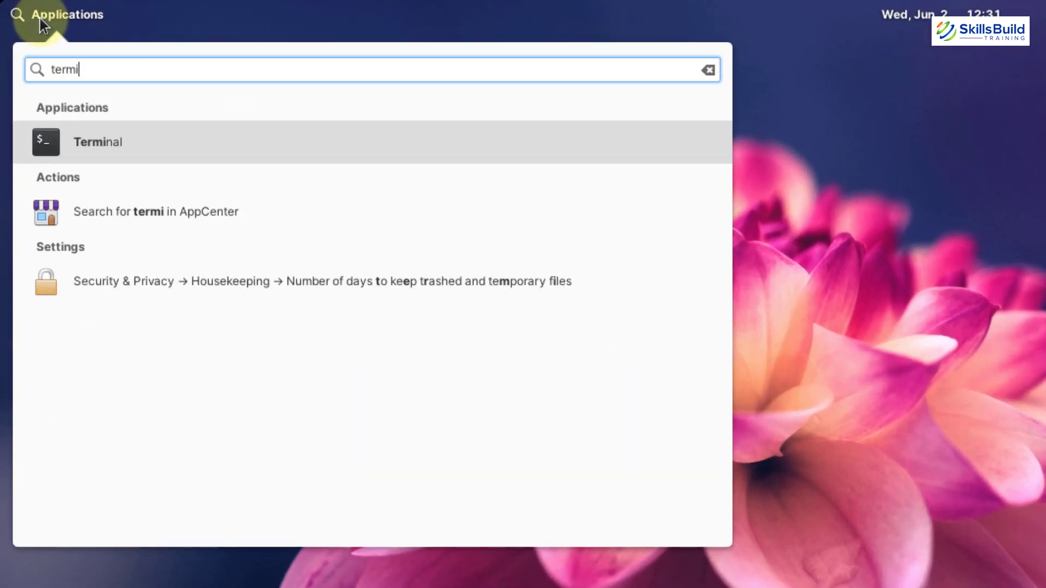
key("Return")
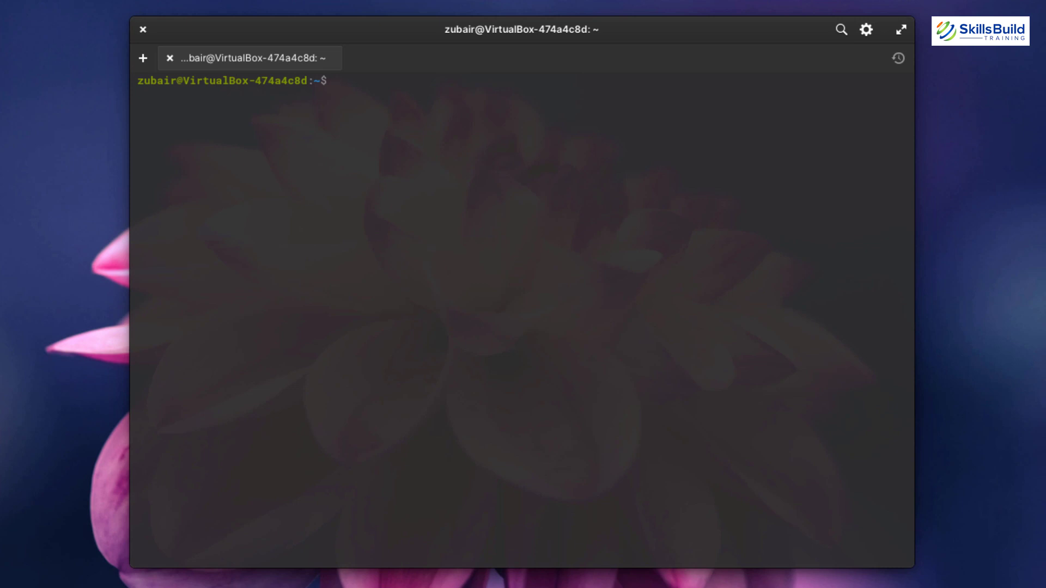
type("sudo apt install")
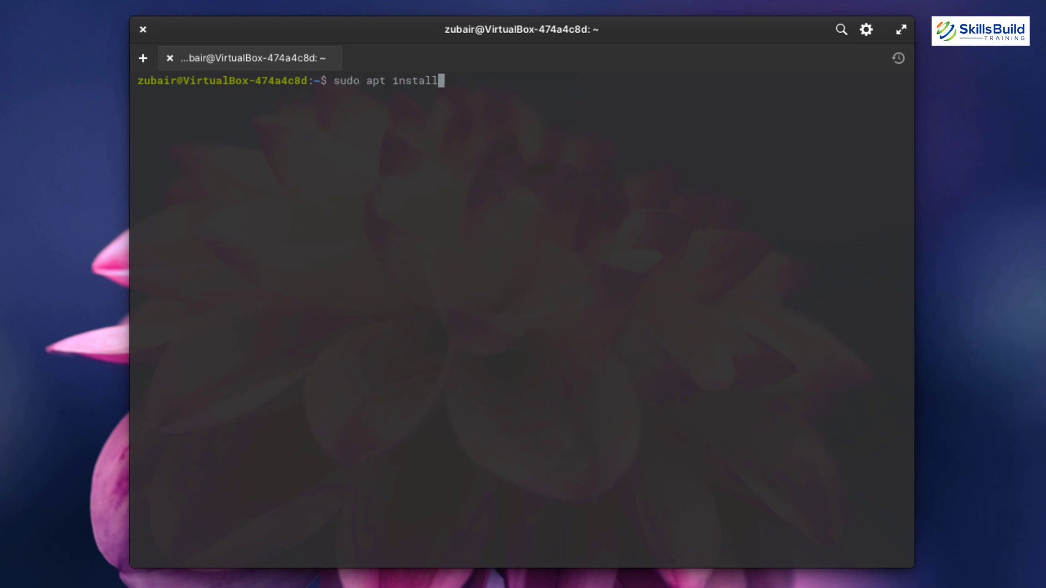
type(" gdebi")
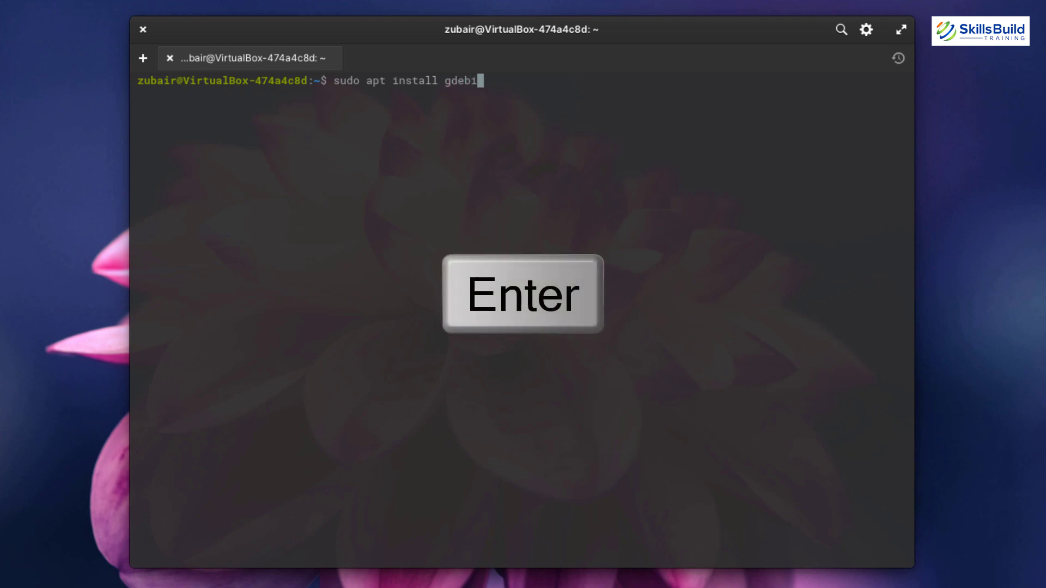
key("Return")
type("****")
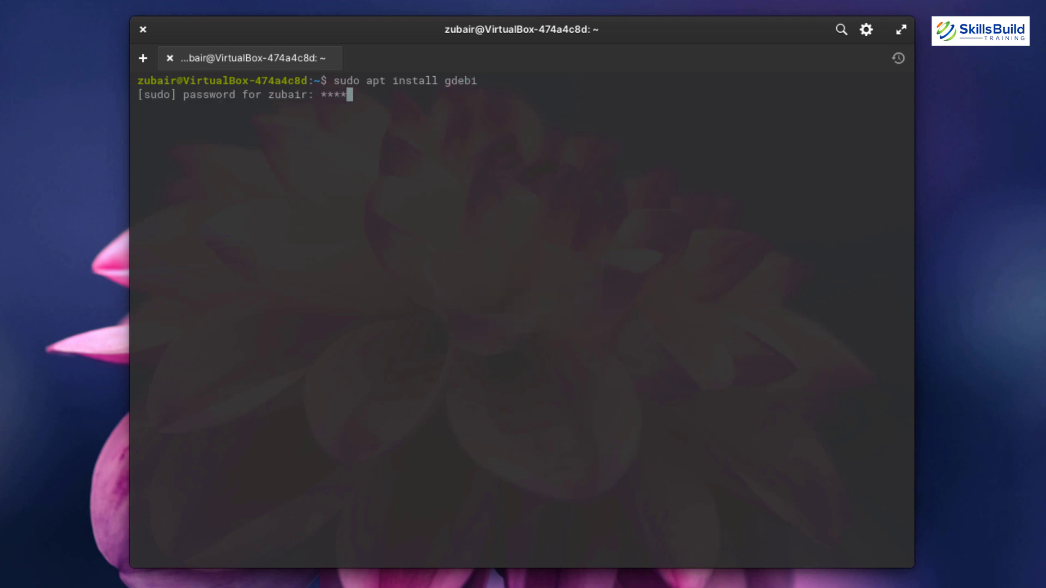
type("*****")
key("Return")
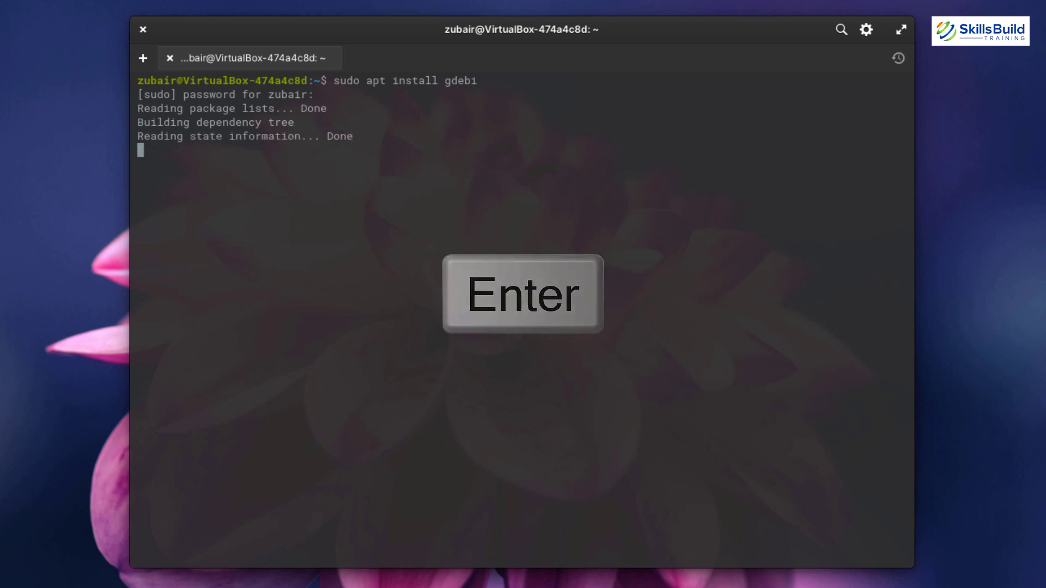
type("y")
key("Return")
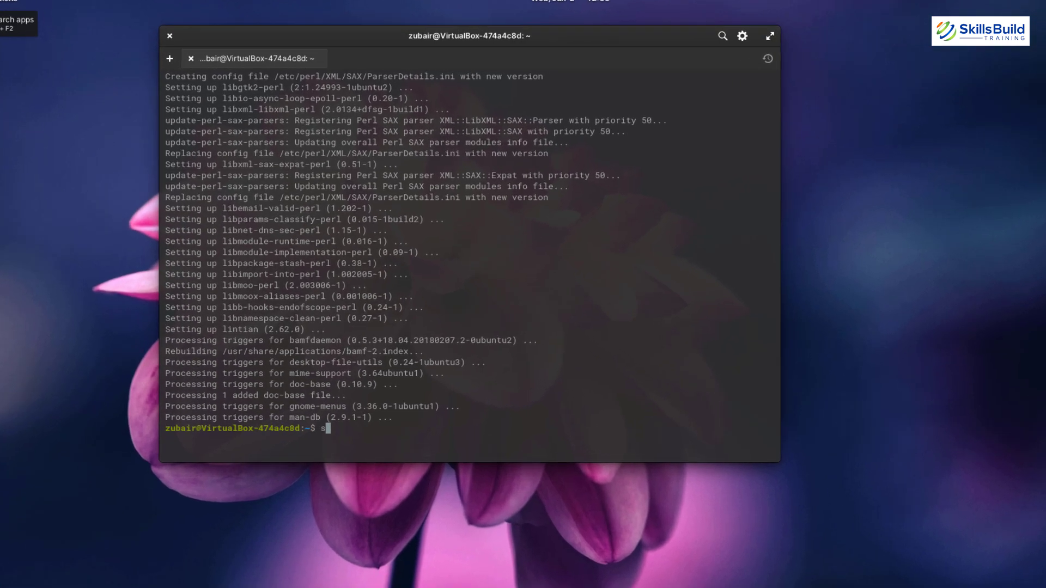
Clear the downloaded package cache by running sudo apt-get autoclean followed by sudo apt-get clean.
type("sudo")
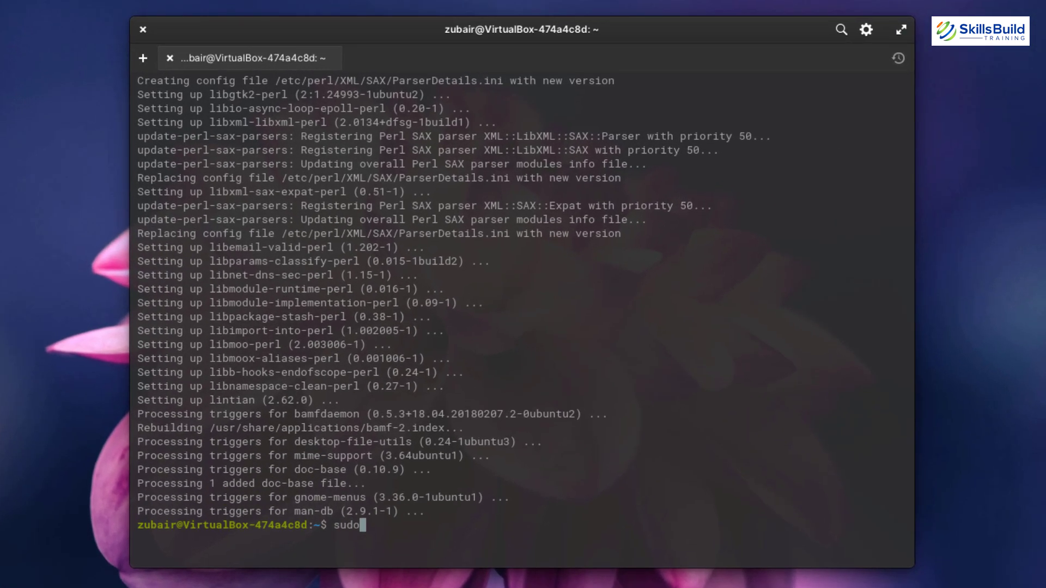
type(" apt-get autoc")
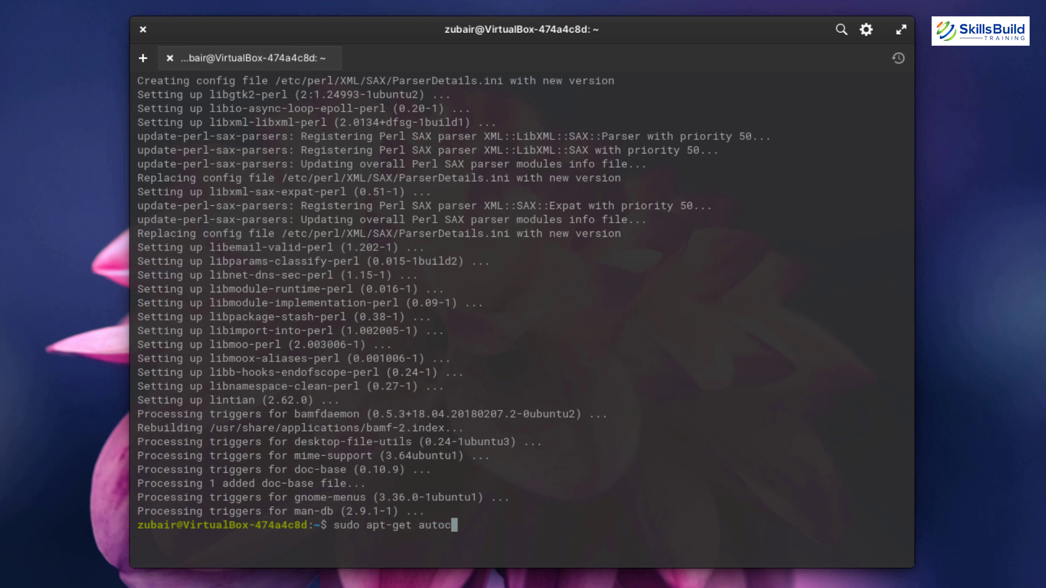
type("lean")
key("Return")
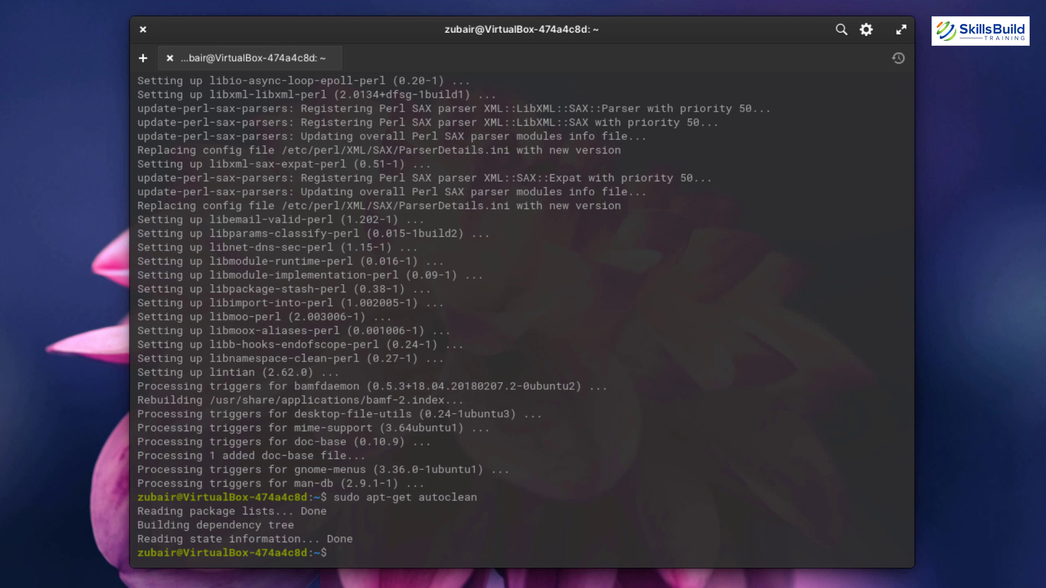
type("sudo apt-get clean")
key("Return")
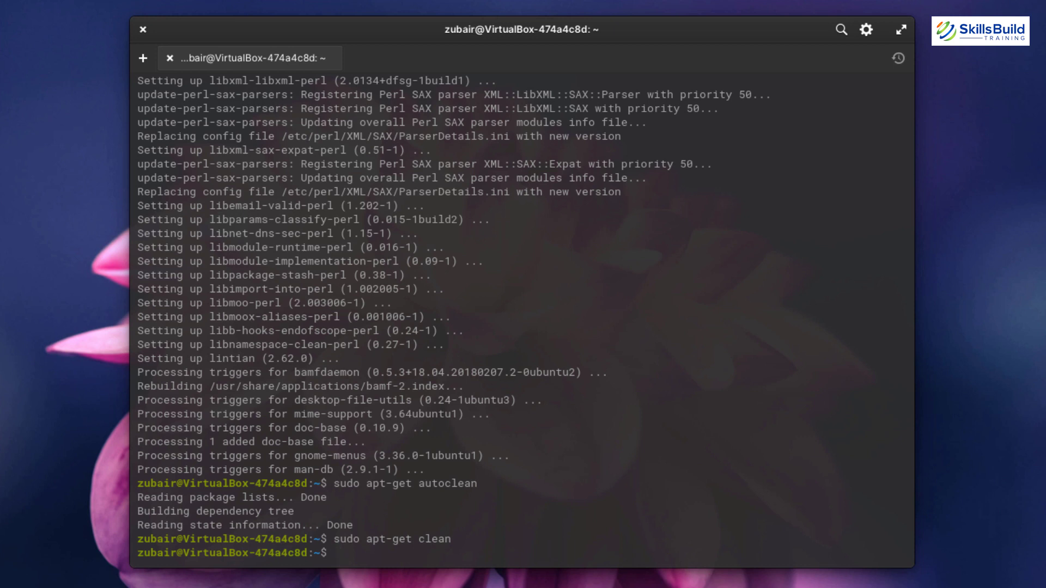
Remove packages that are no longer needed by running sudo apt-get autoremove.
type("sudo apt-get aut")
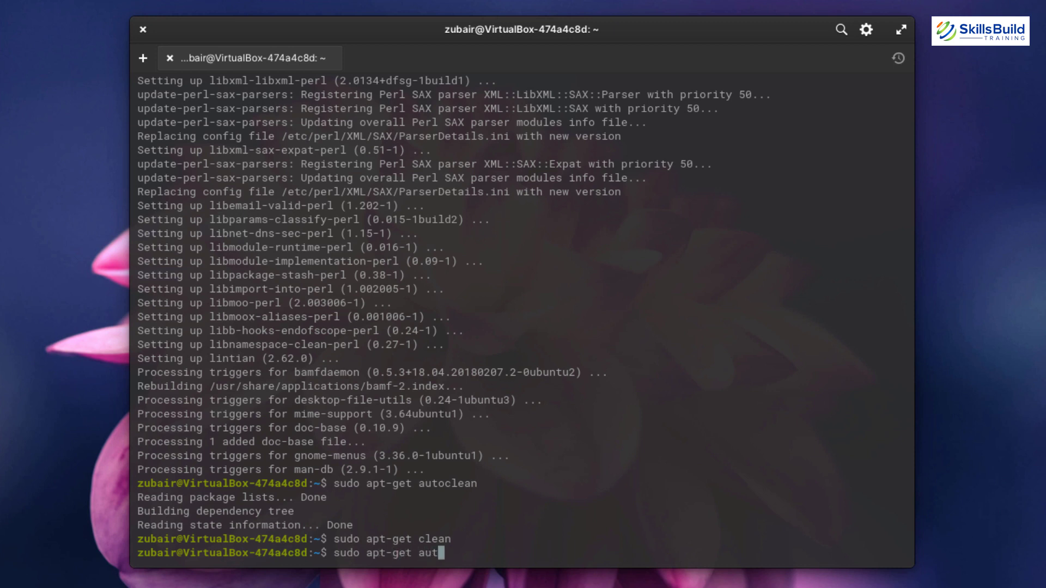
type("oremove")
key("Return")
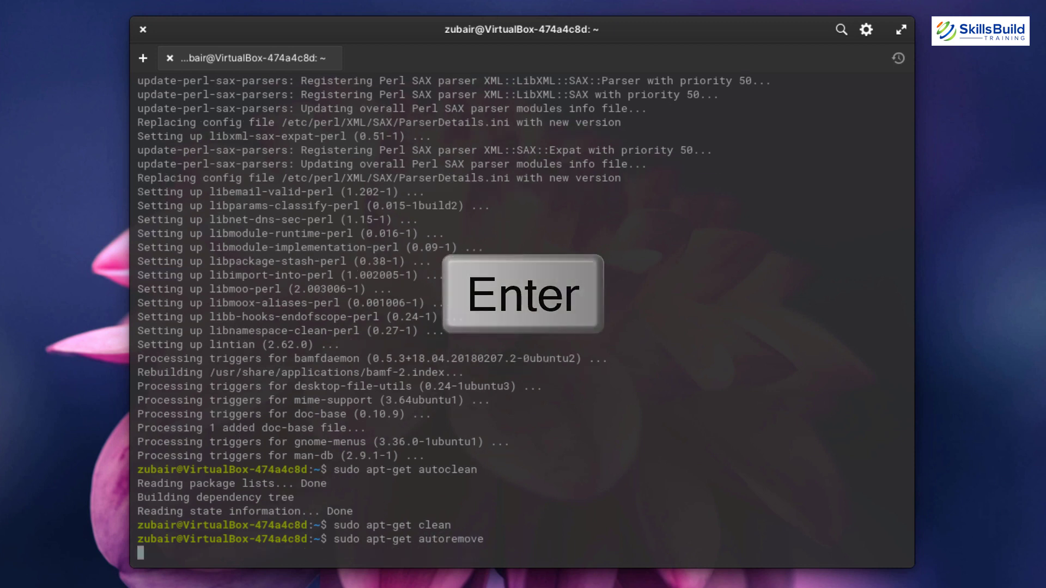